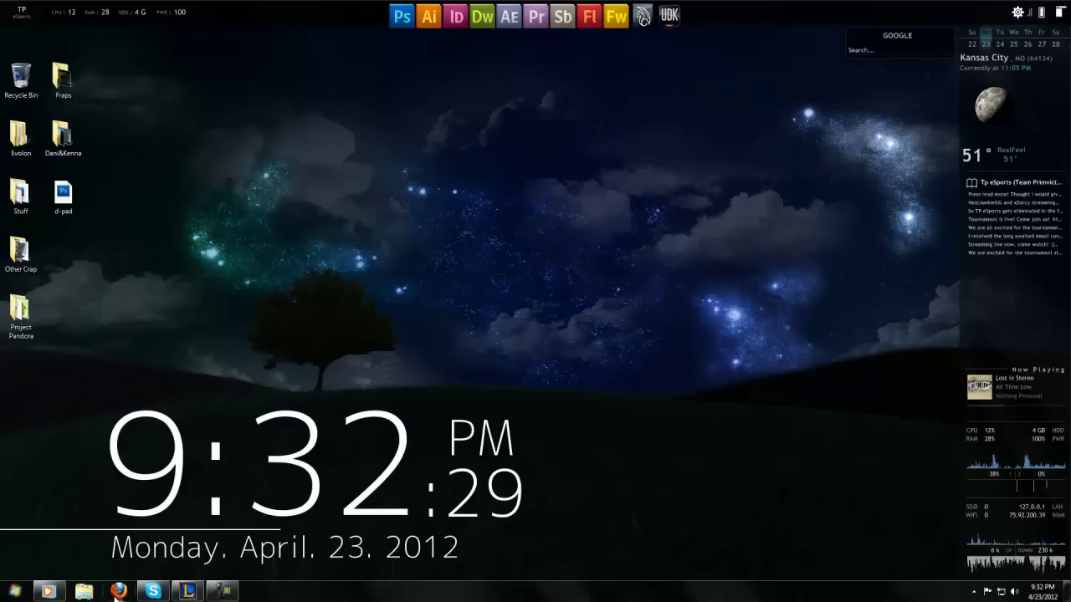
- Load the Facebook login page in Firefox with 'Keep me logged in' ticked, then minimize Firefox
click(118, 592)
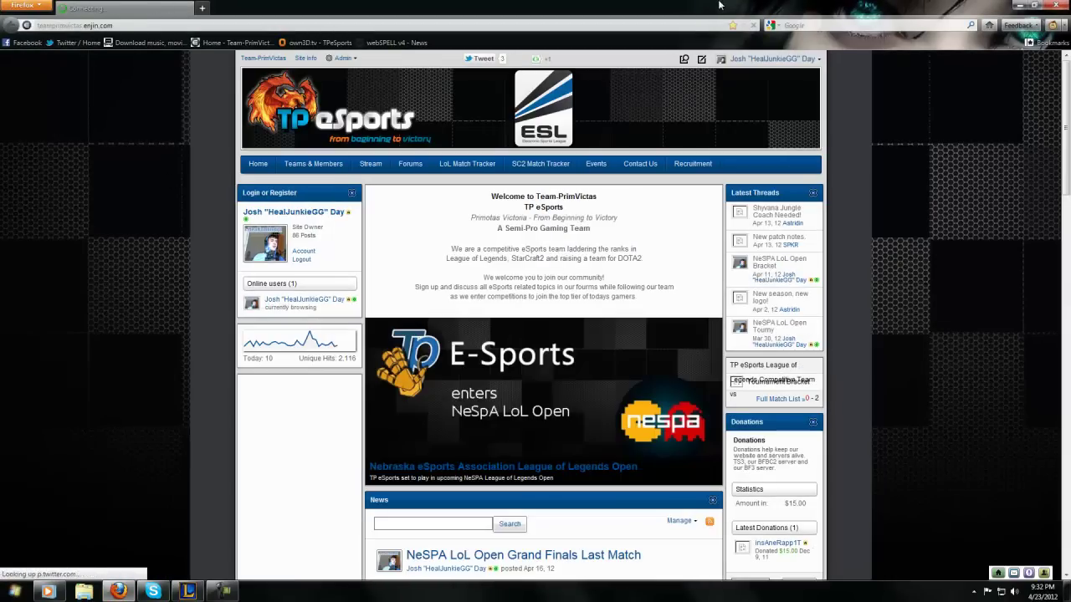
click(26, 41)
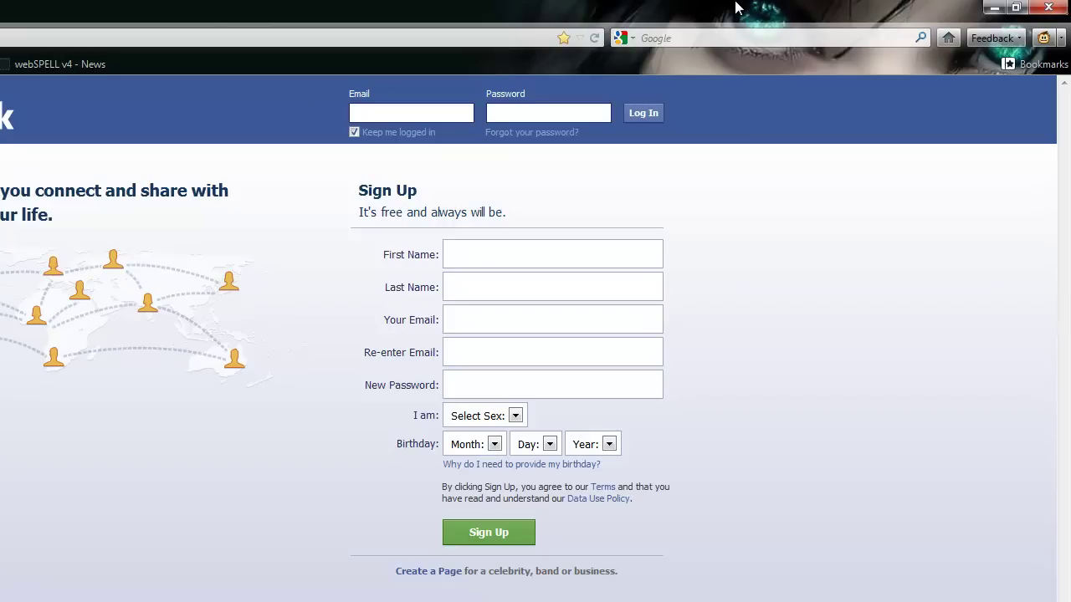
click(354, 133)
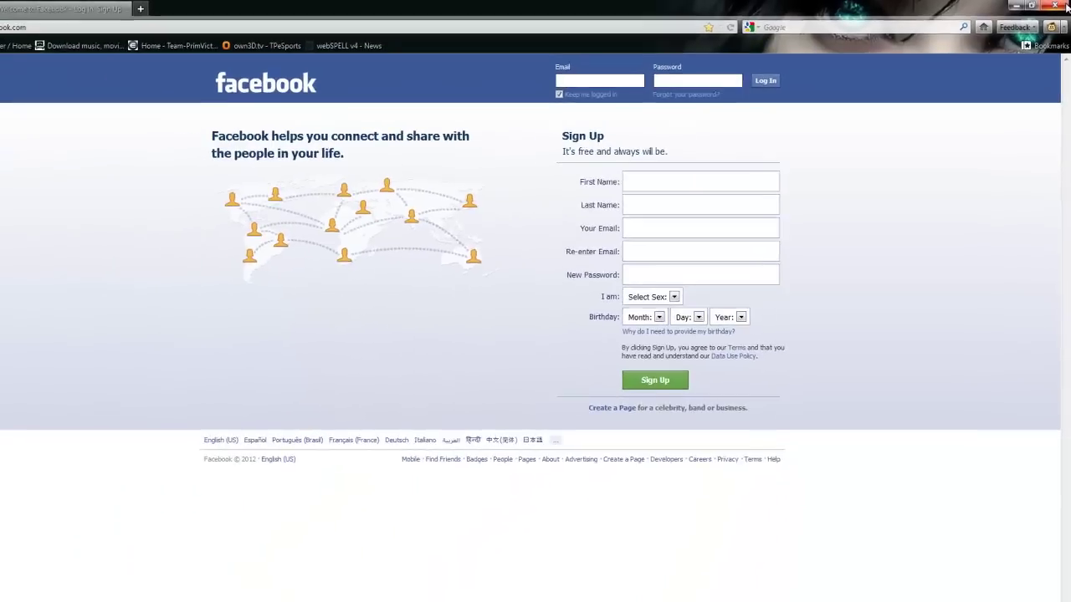
click(996, 8)
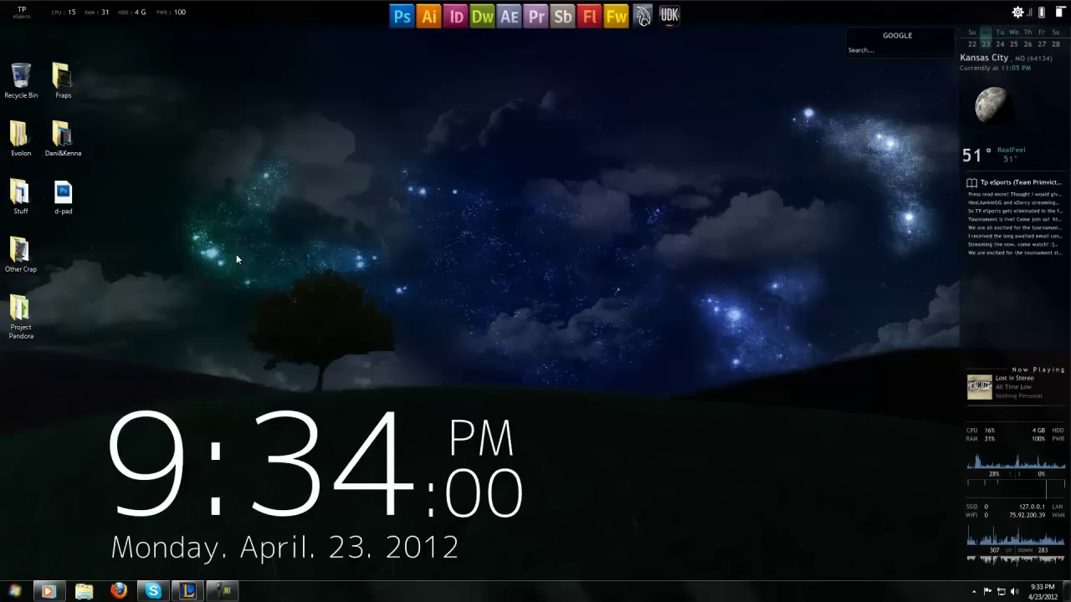
- Drag items around the desktop, then find 'wire' from Start and launch Wireshark 1.6.2
drag(223, 248, 448, 381)
drag(234, 257, 474, 405)
drag(234, 249, 600, 460)
drag(200, 164, 420, 302)
drag(854, 260, 452, 231)
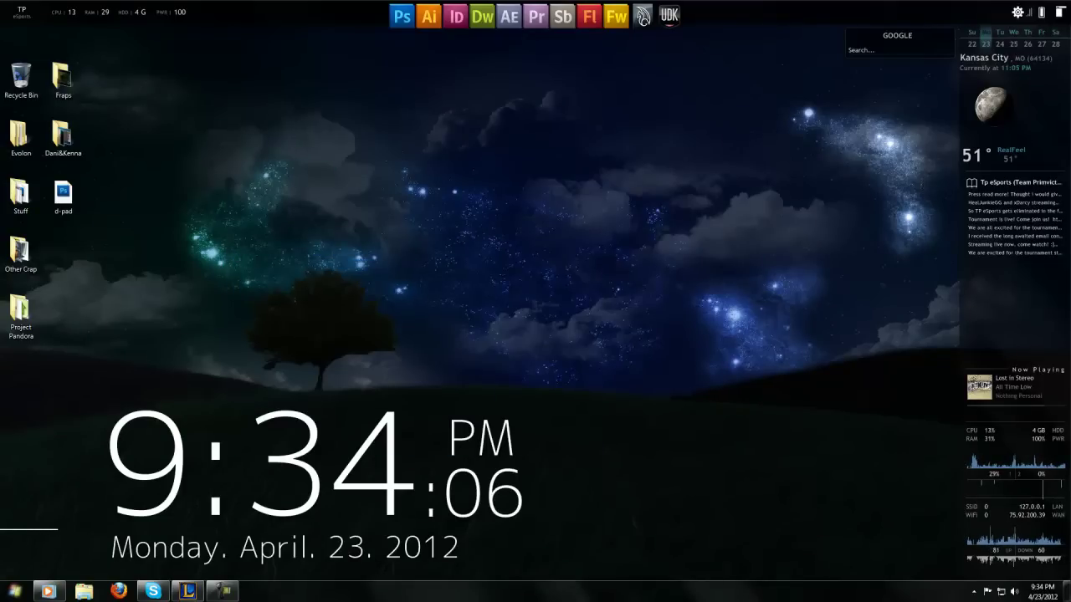
click(15, 590)
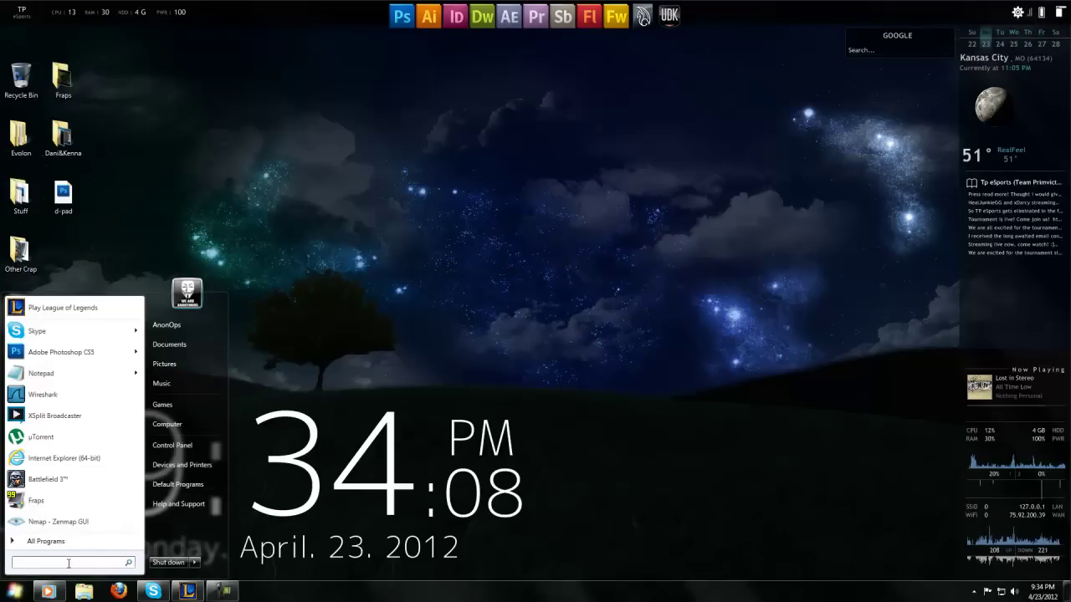
text(wire)
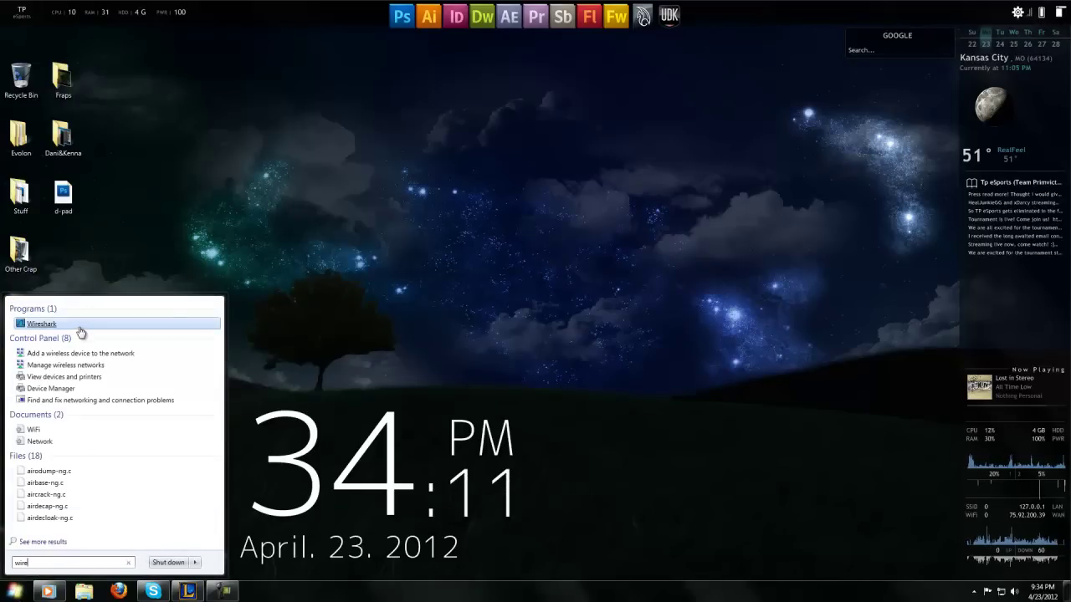
click(78, 325)
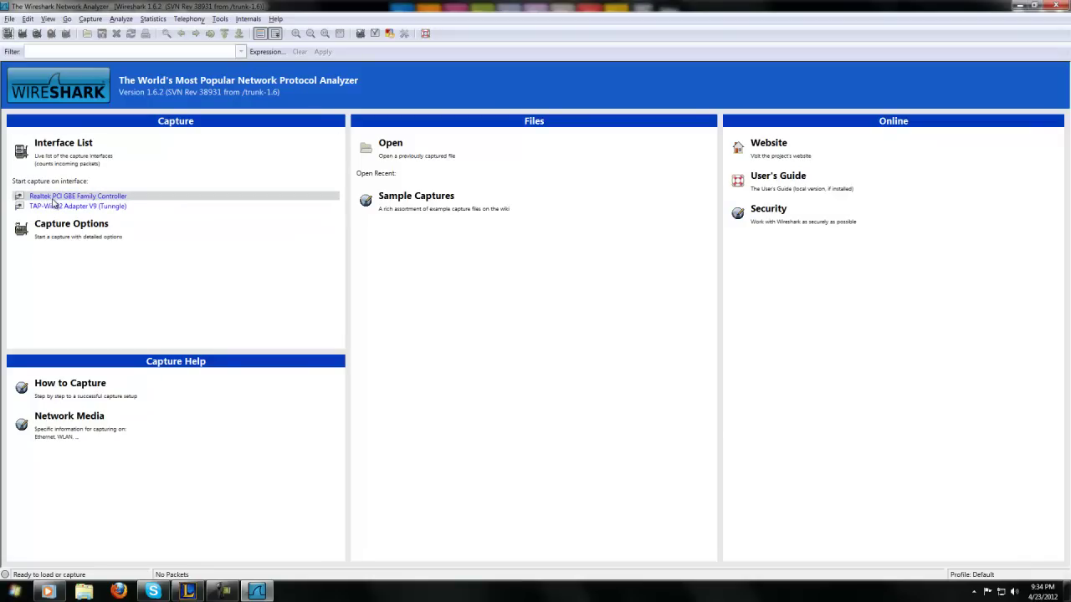
- Begin capturing on the Realtek PCI GBE Family Controller interface
click(55, 201)
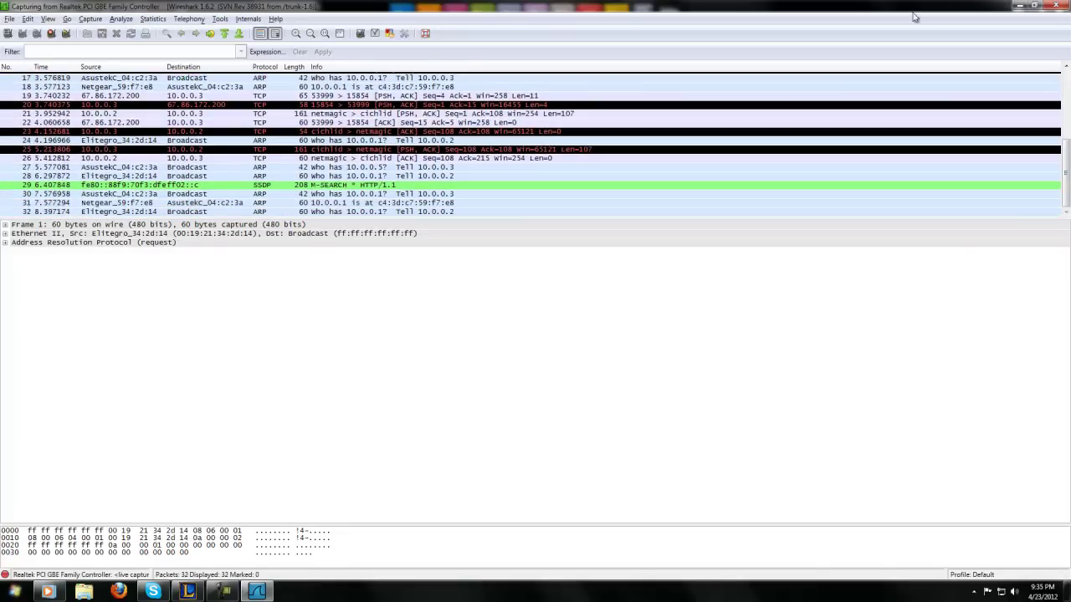
- Minimize Wireshark with the capture running and launch Internet Explorer via Start search 'int'
click(1025, 6)
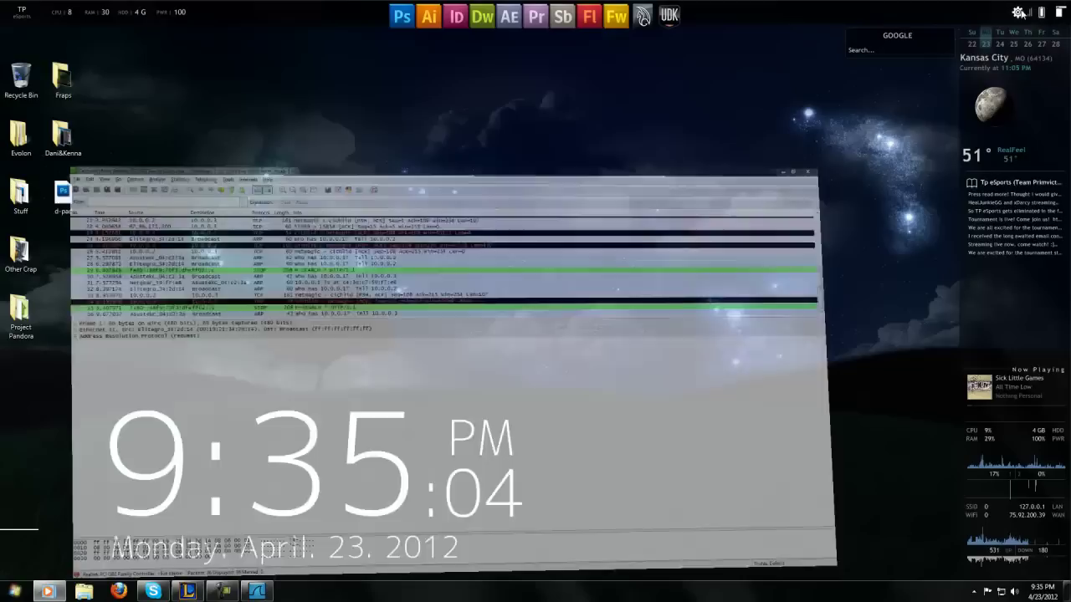
click(3, 590)
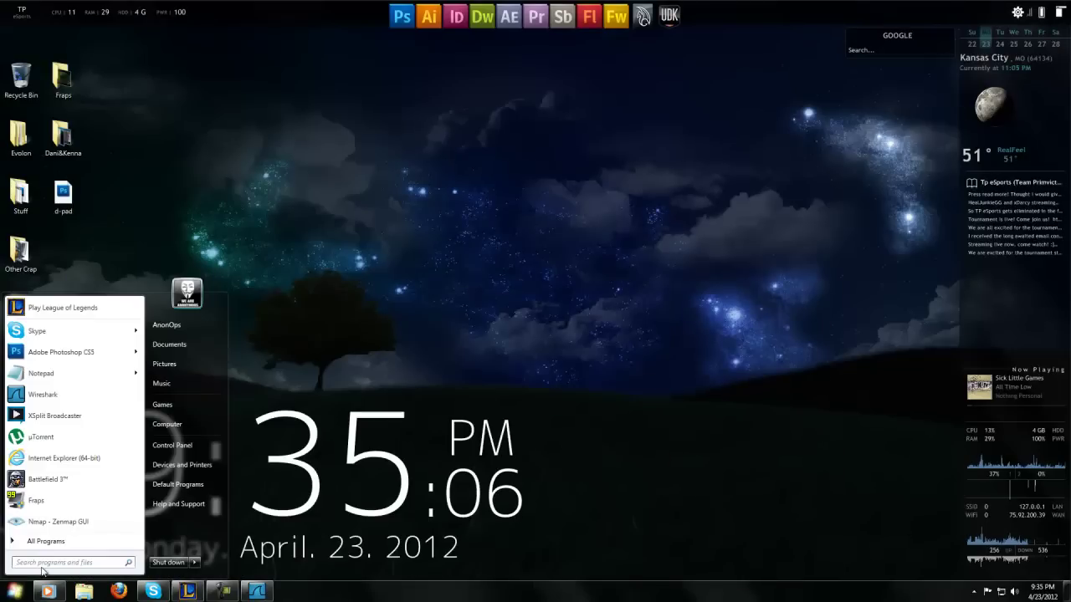
text(inter)
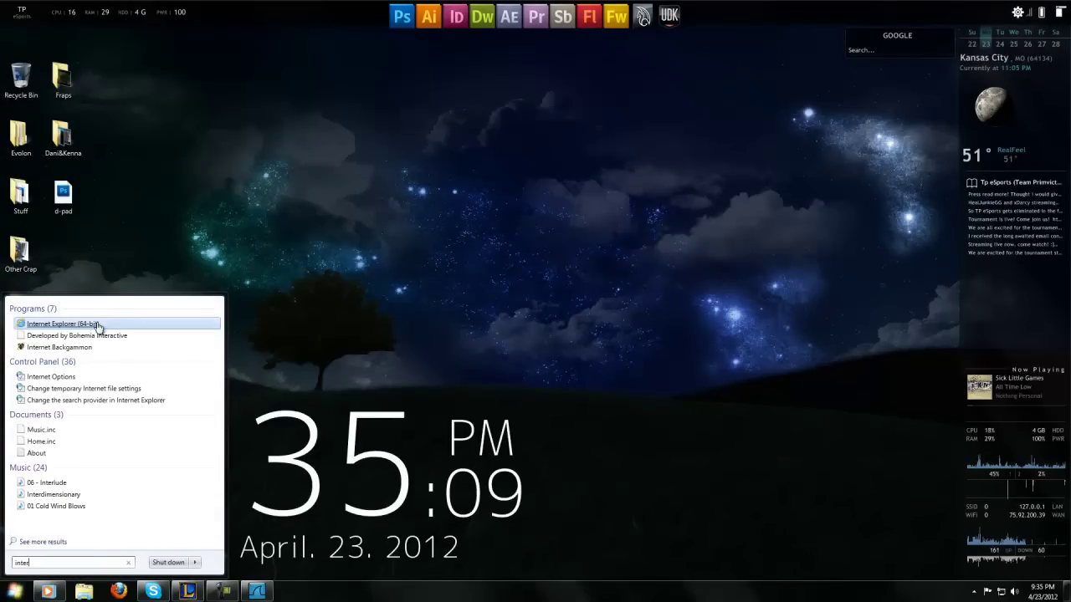
click(96, 326)
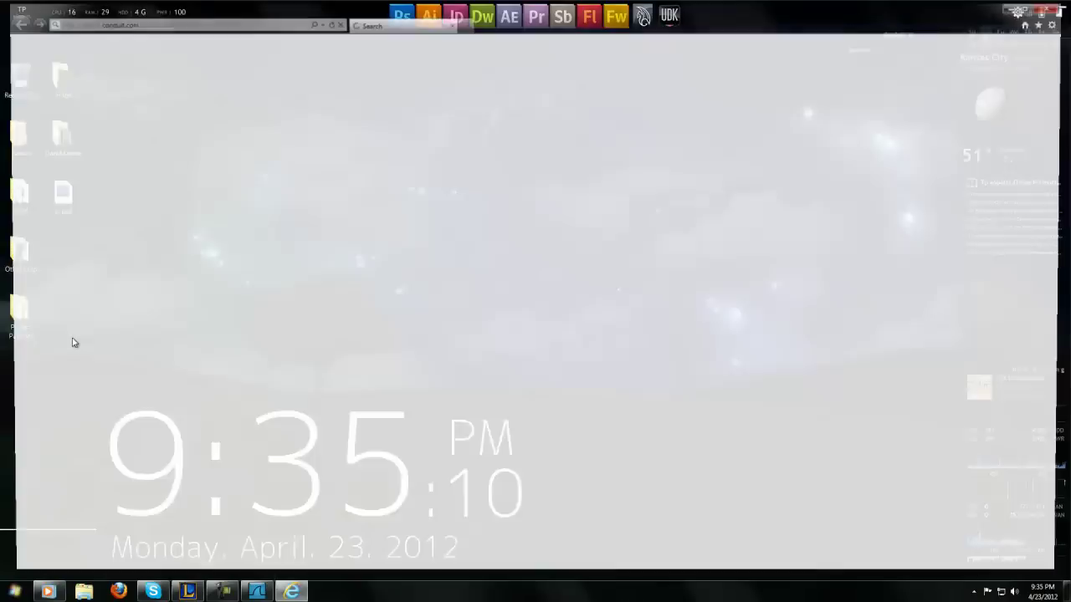
- Go to facebook and sign in with the account's e-mail and password
click(273, 22)
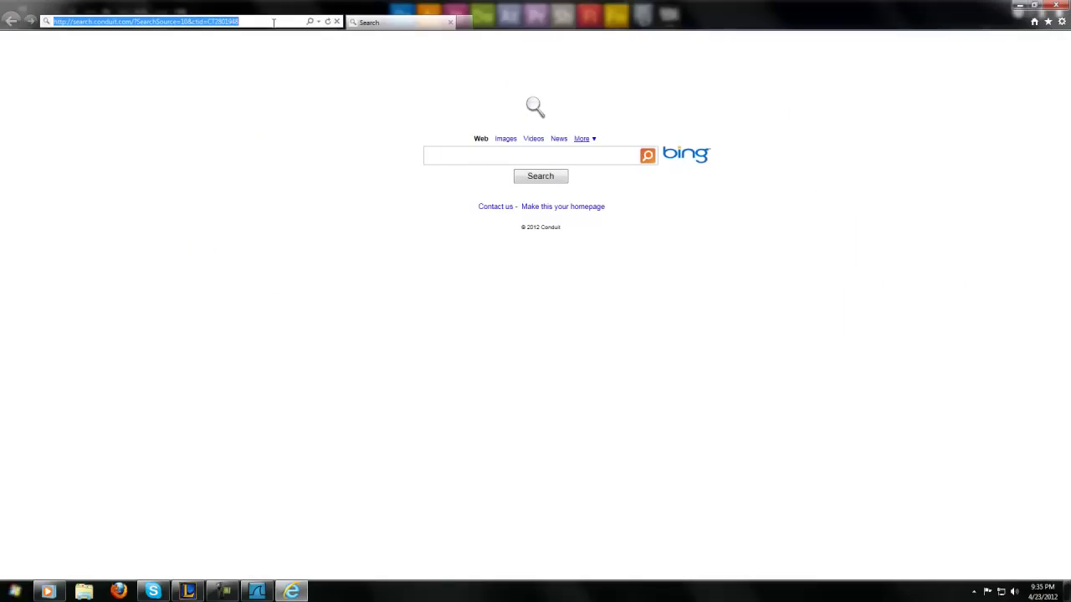
text(facebook.com/)
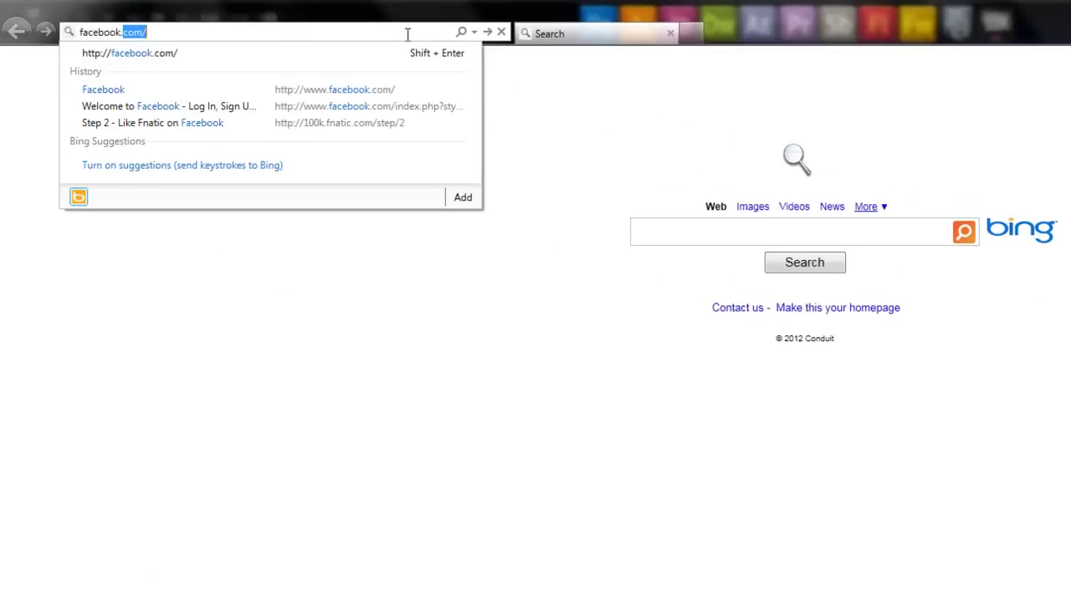
key(Return)
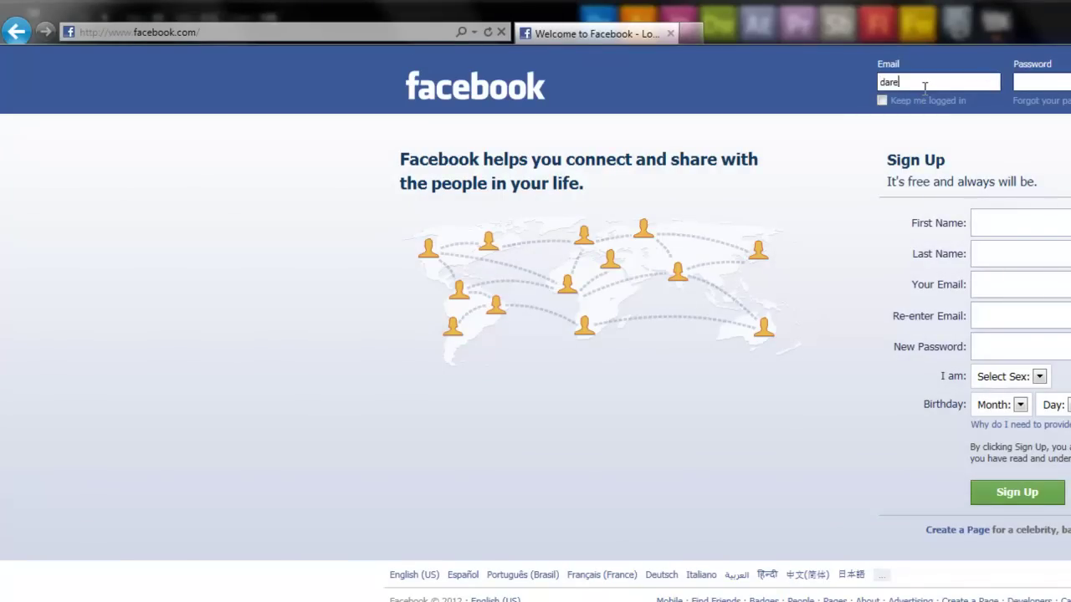
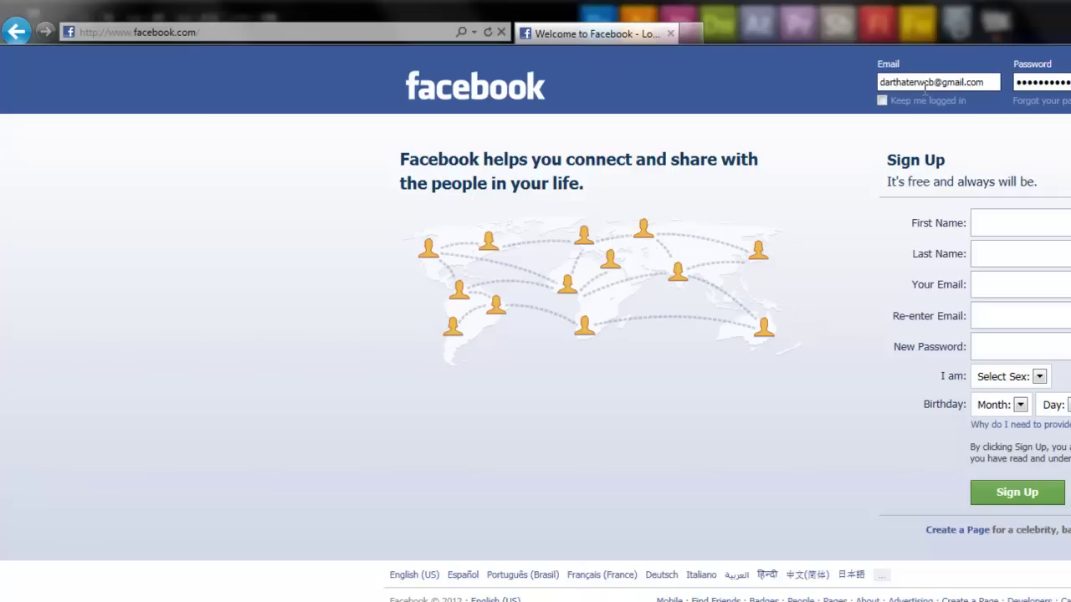
key(Return)
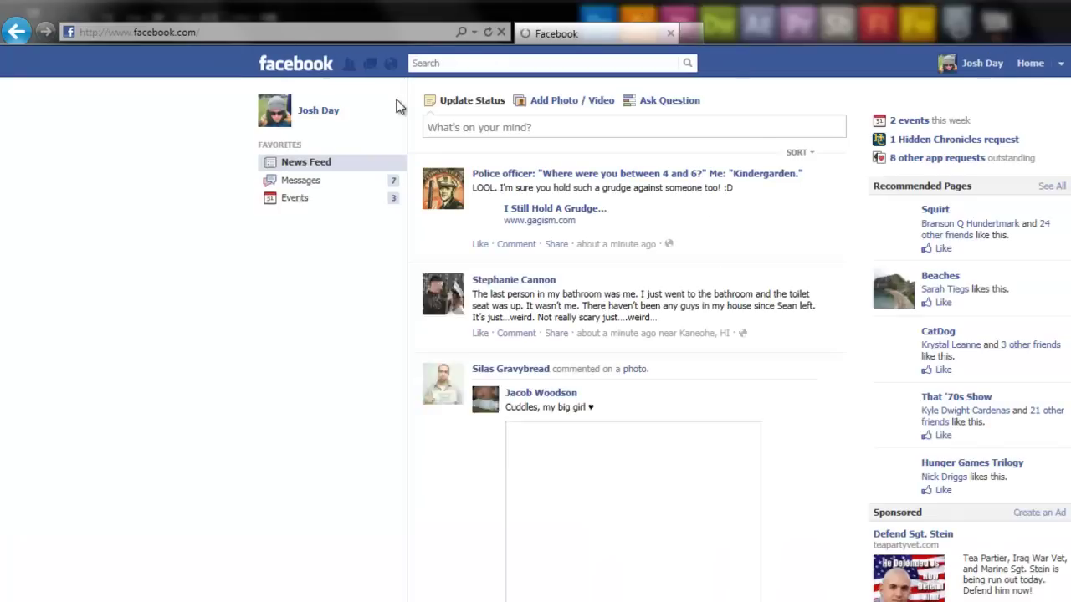
- Open the Police officer joke page from the news feed and scroll through it
click(542, 174)
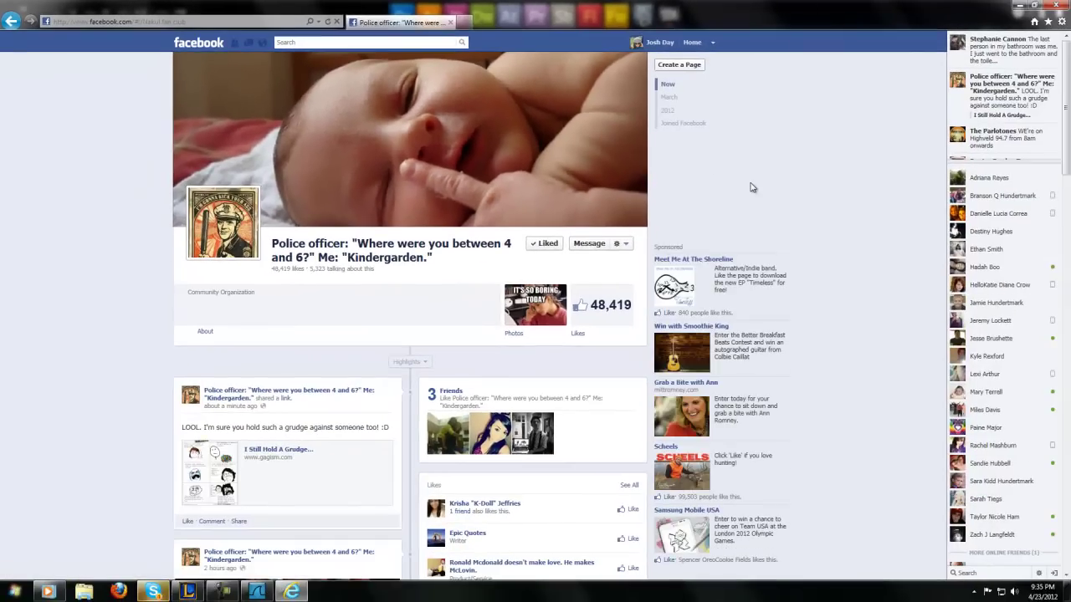
scroll(748, 186, down, 5)
scroll(808, 203, up, 5)
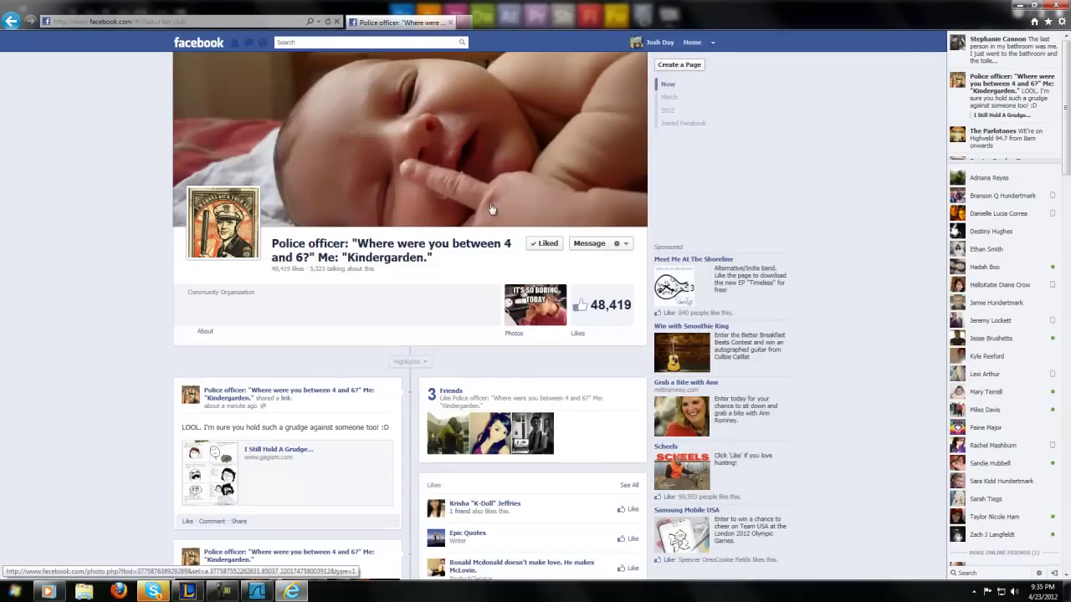
scroll(517, 207, down, 5)
- View the IT'S SO BORING TODAY photo, focus its comment box, close it, and minimise Internet Explorer
click(330, 264)
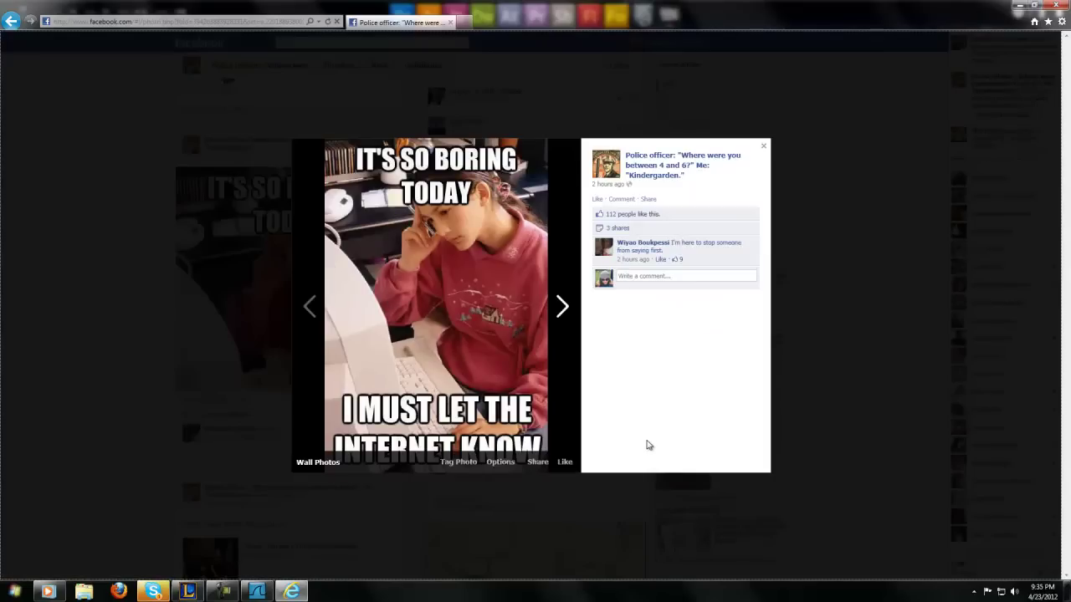
click(692, 277)
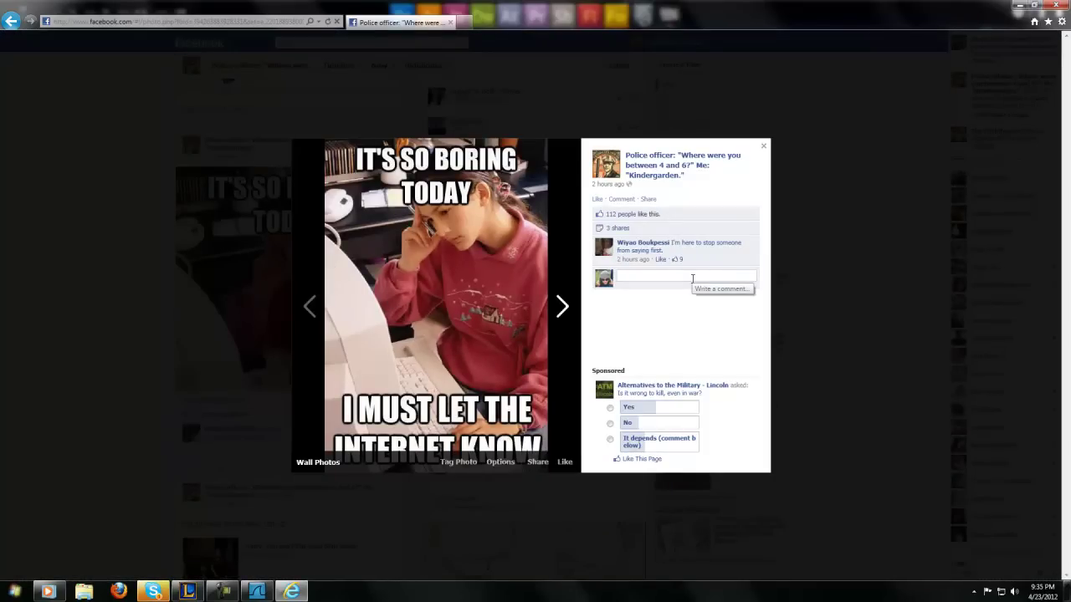
click(573, 134)
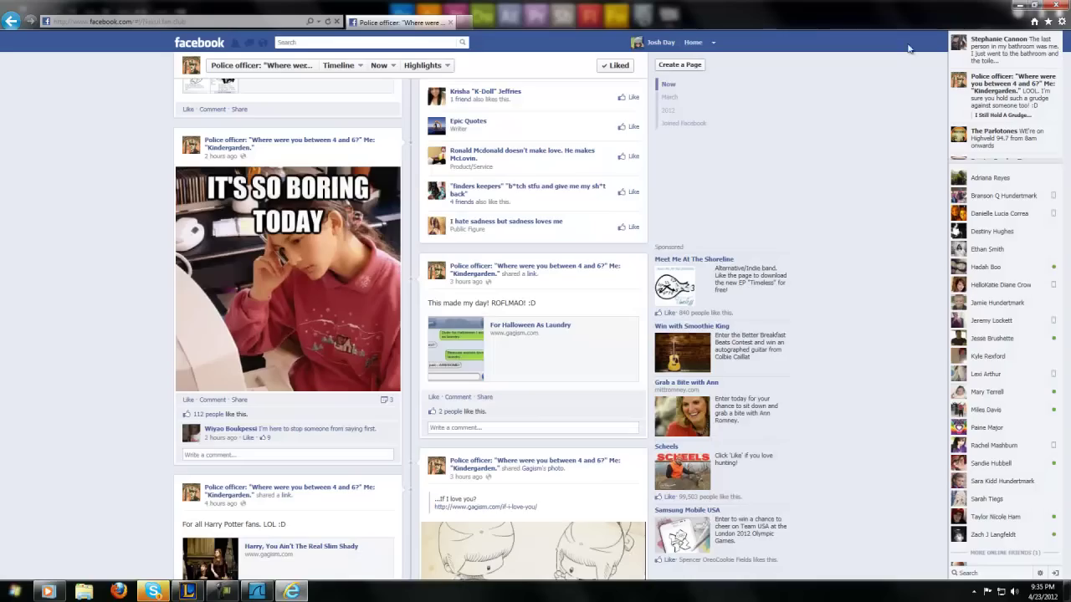
click(1060, 10)
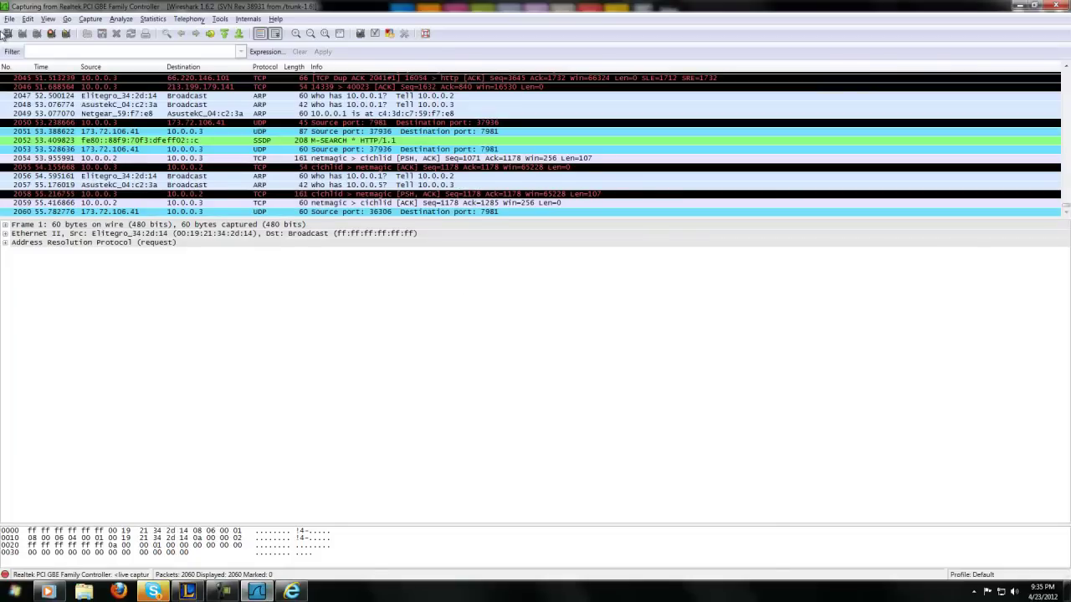
- Set up Find Packet to search packet details for the string 'datr'
click(27, 19)
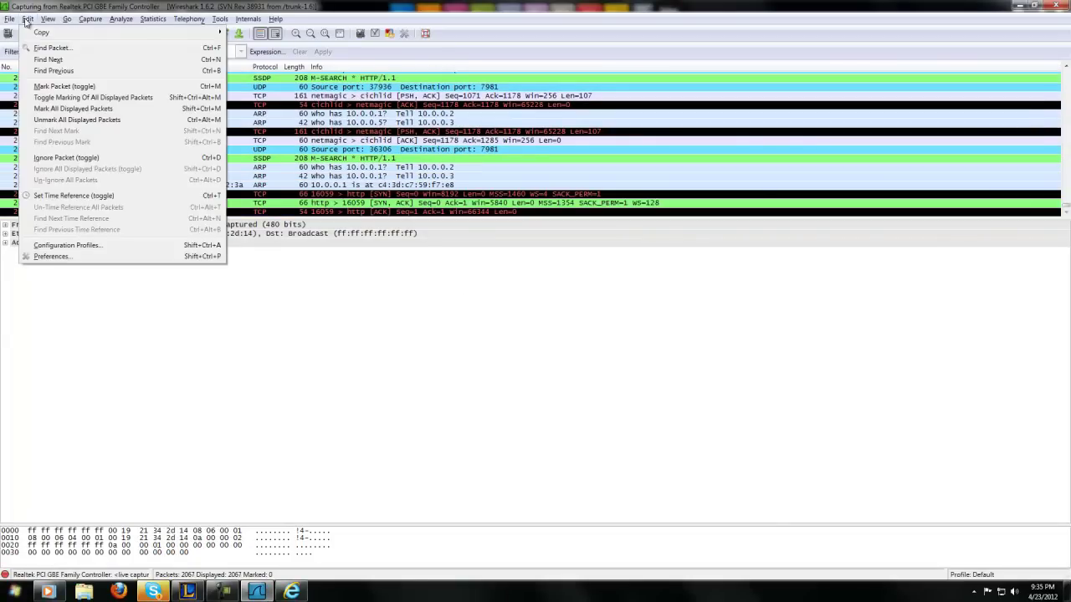
click(57, 46)
drag(194, 90, 670, 423)
drag(833, 531, 741, 366)
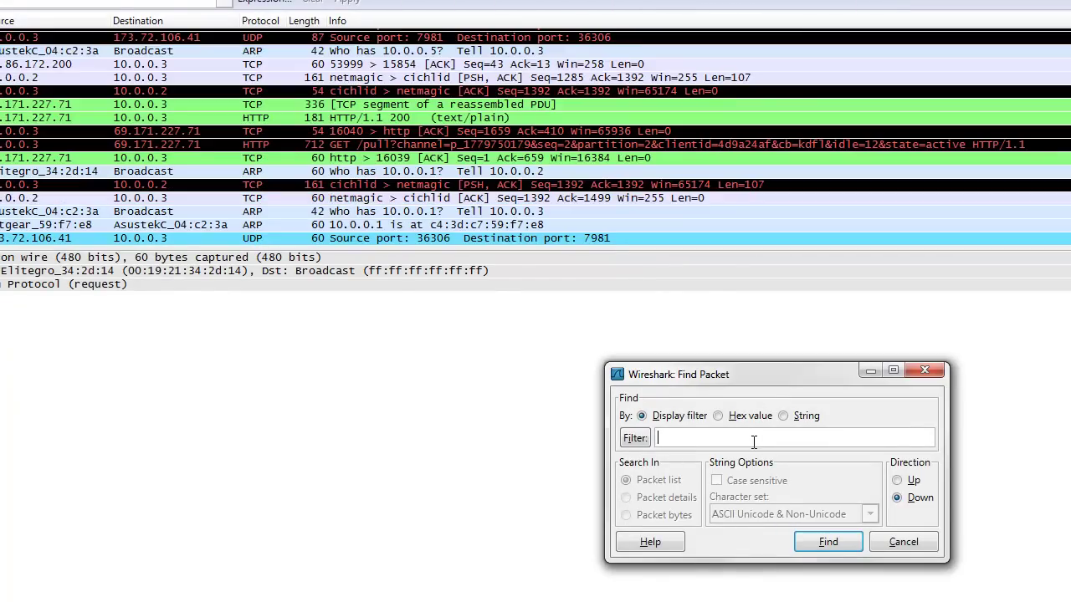
text(datr)
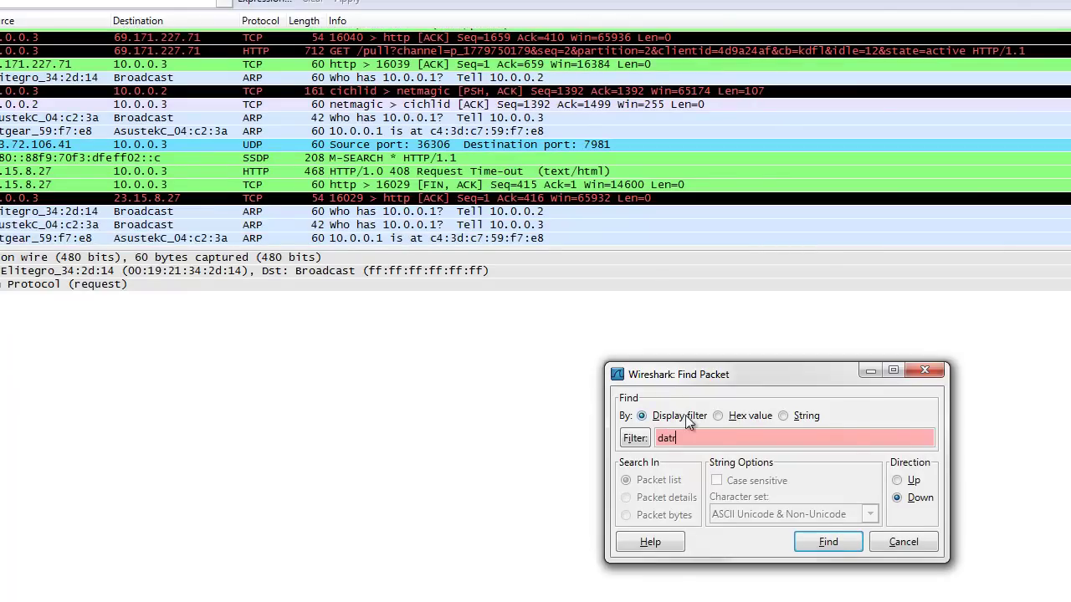
click(783, 416)
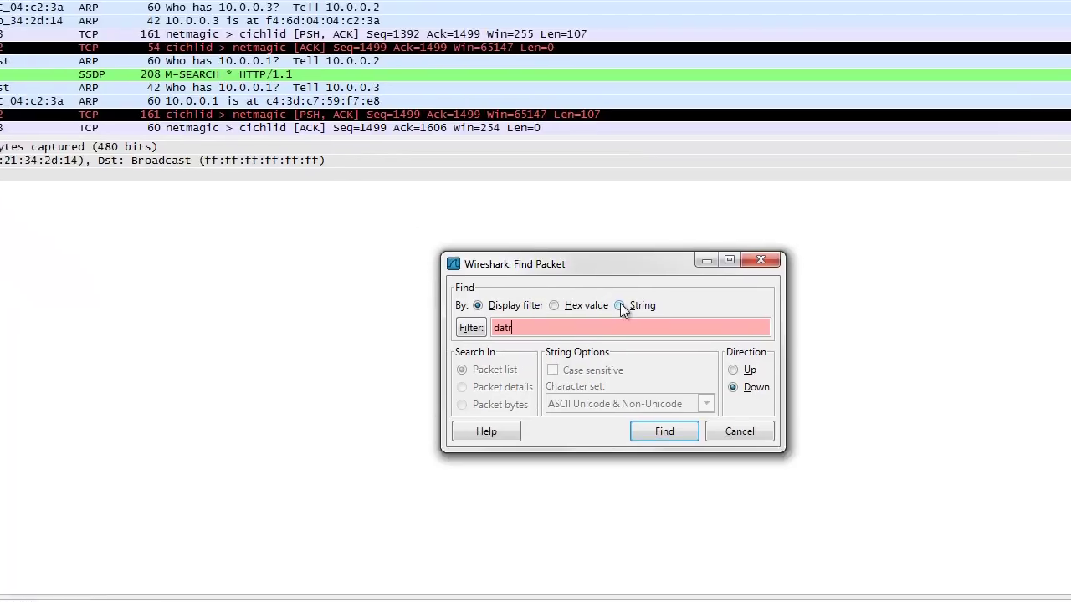
click(400, 336)
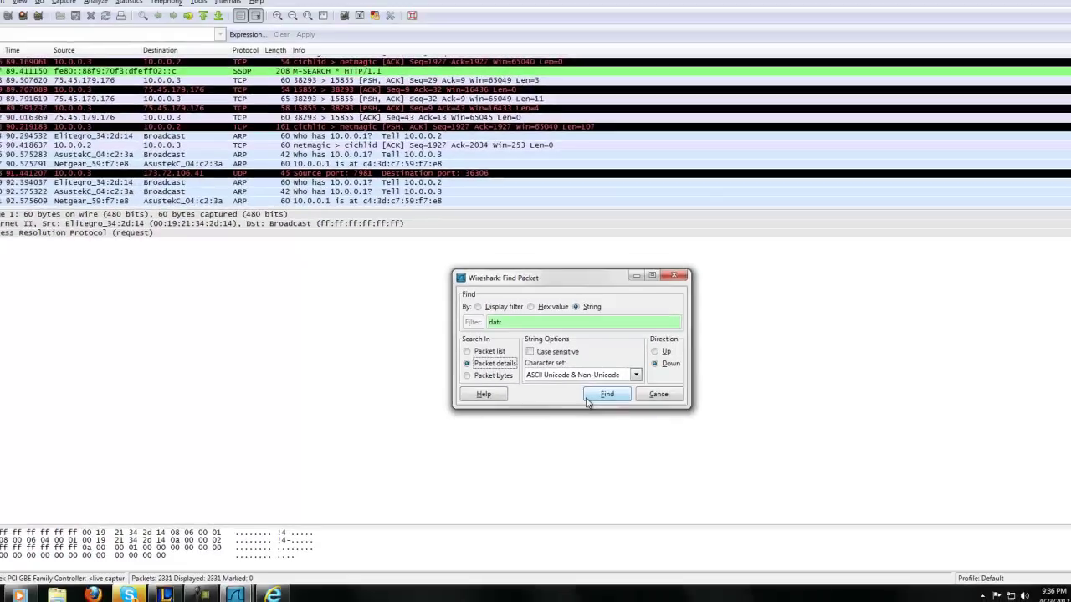
- Repeat the datr search until packet 861's Cookie header with c_user is selected
click(562, 385)
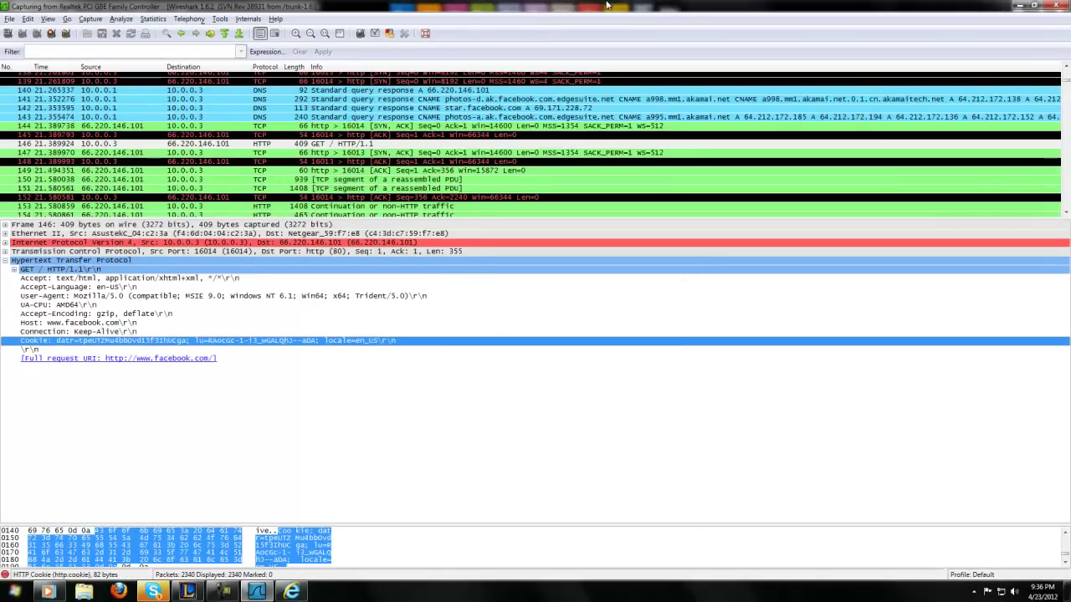
click(32, 21)
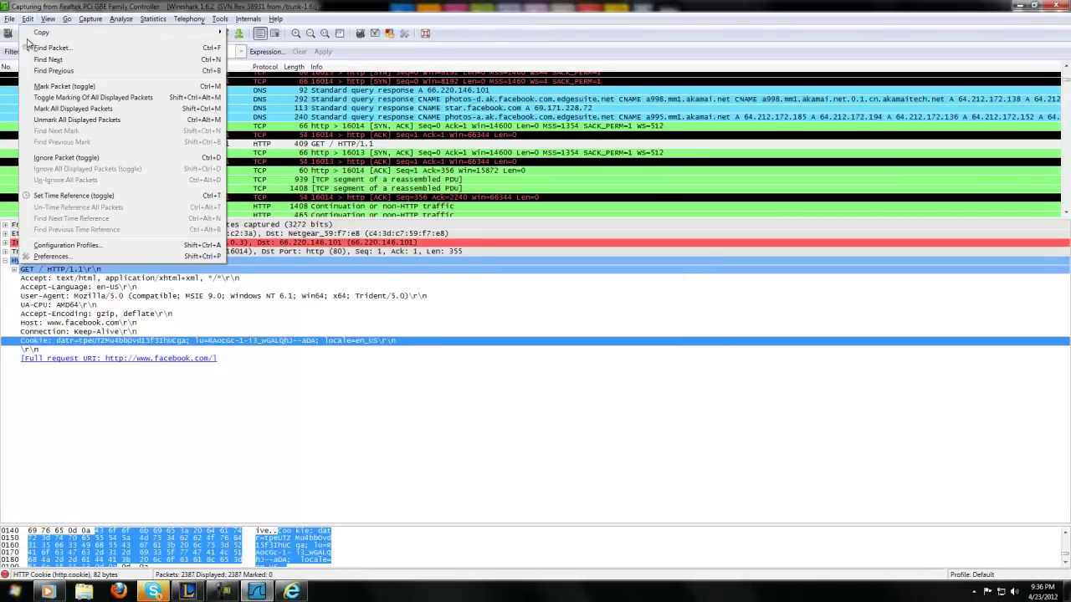
click(52, 48)
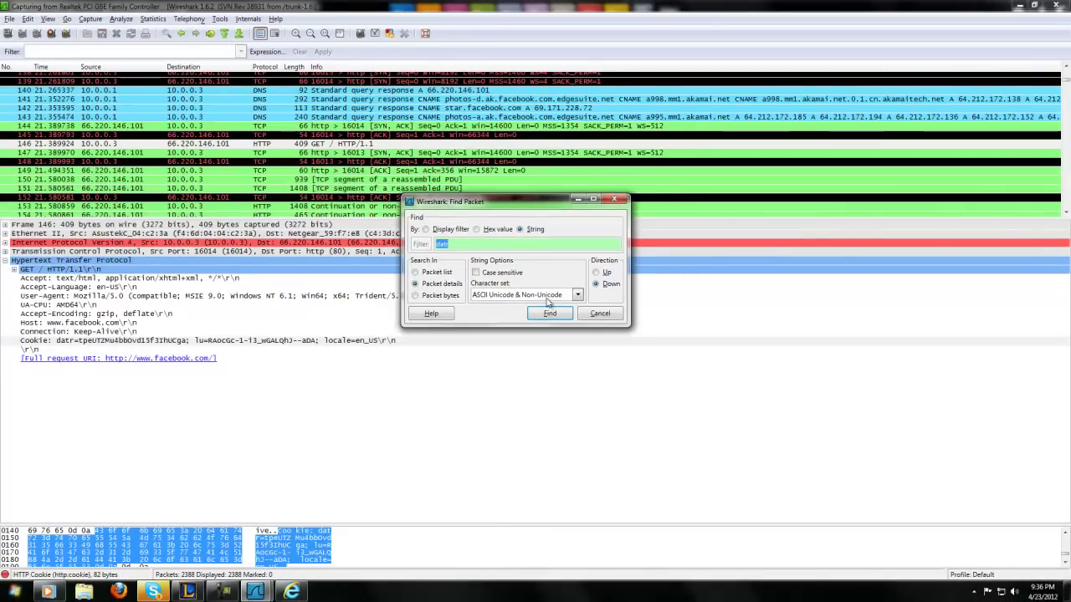
click(548, 315)
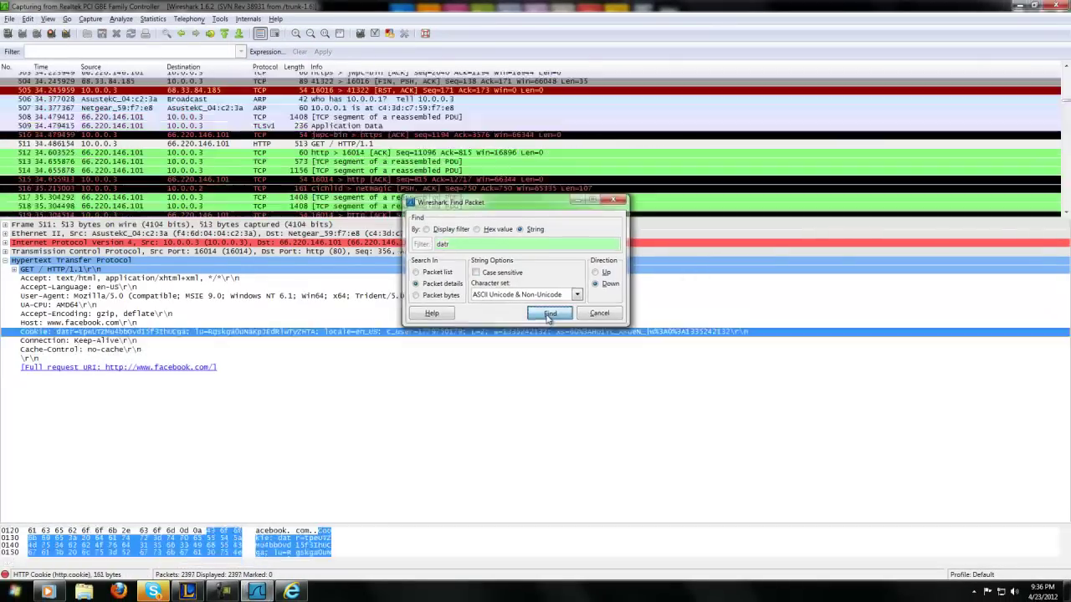
click(30, 19)
click(55, 58)
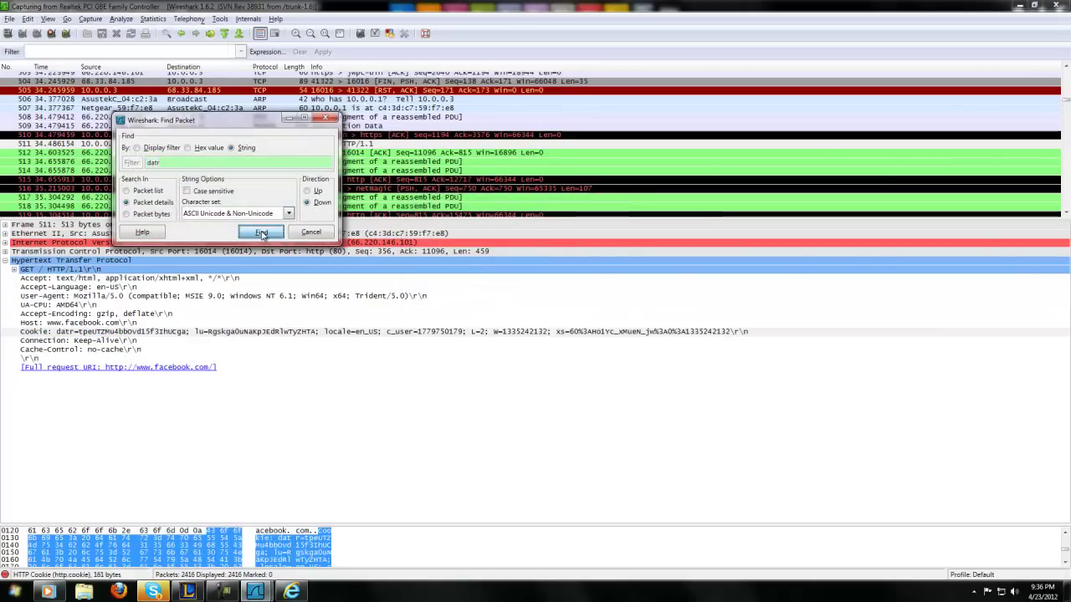
click(40, 19)
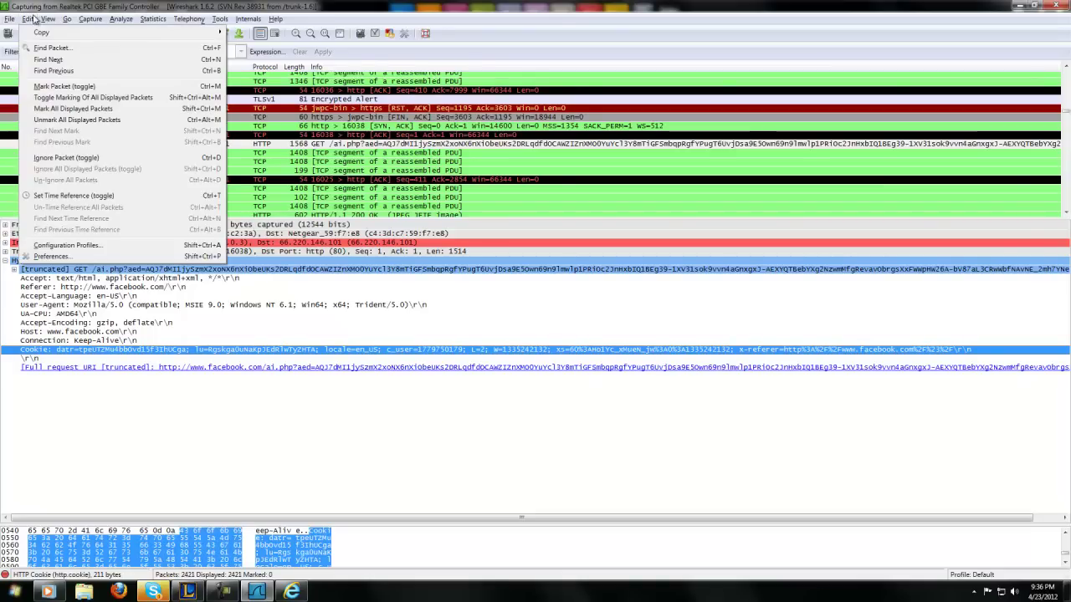
click(63, 43)
click(272, 245)
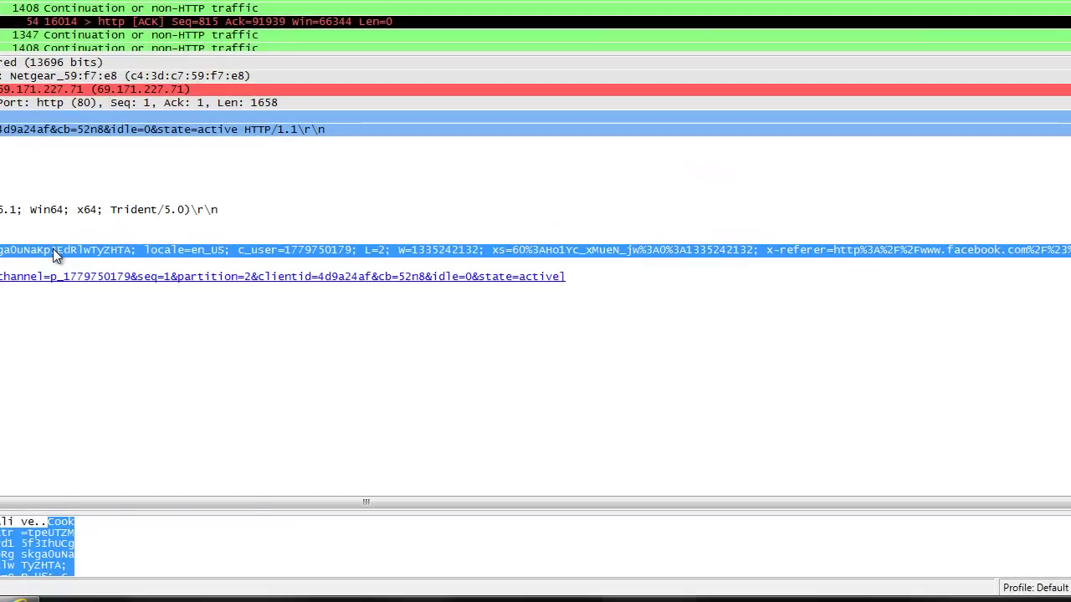
- Copy packet 861's Cookie line as printable-text bytes, then show the desktop and launch Firefox
right_click(53, 249)
mouse_move(120, 445)
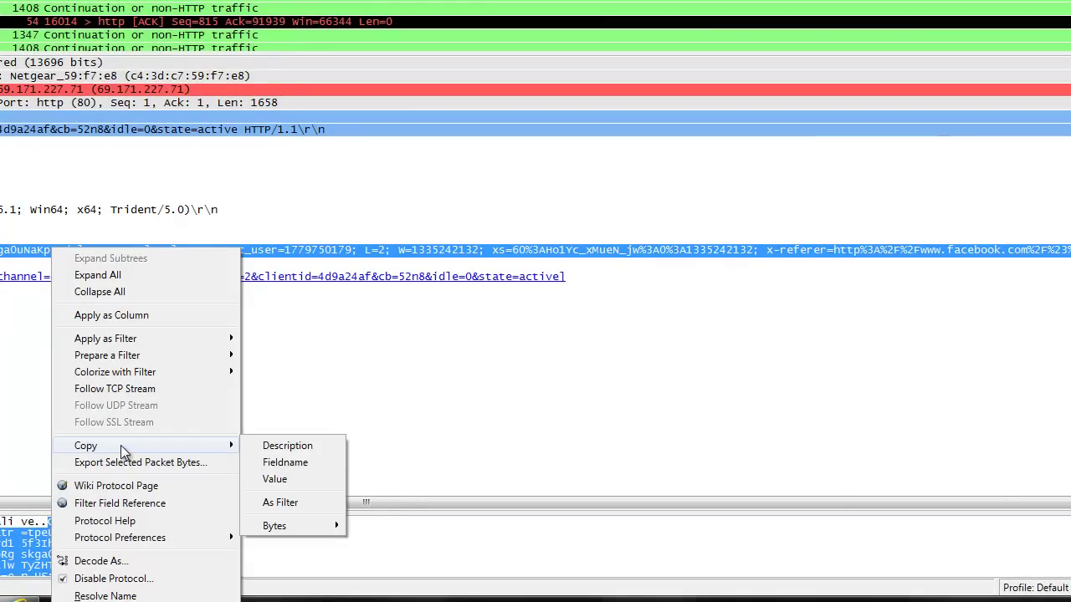
mouse_move(294, 524)
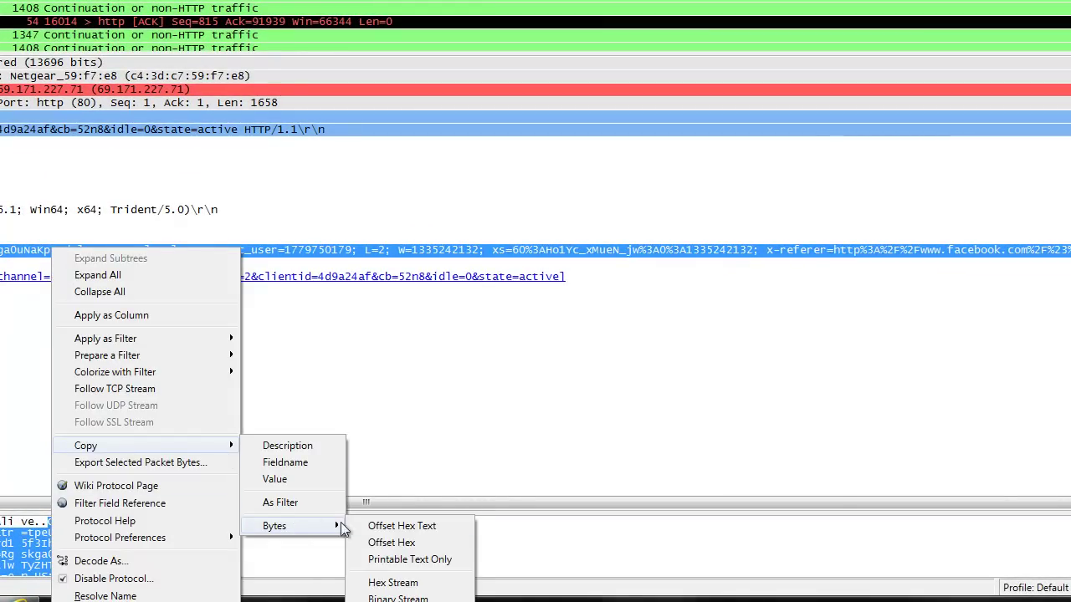
click(411, 560)
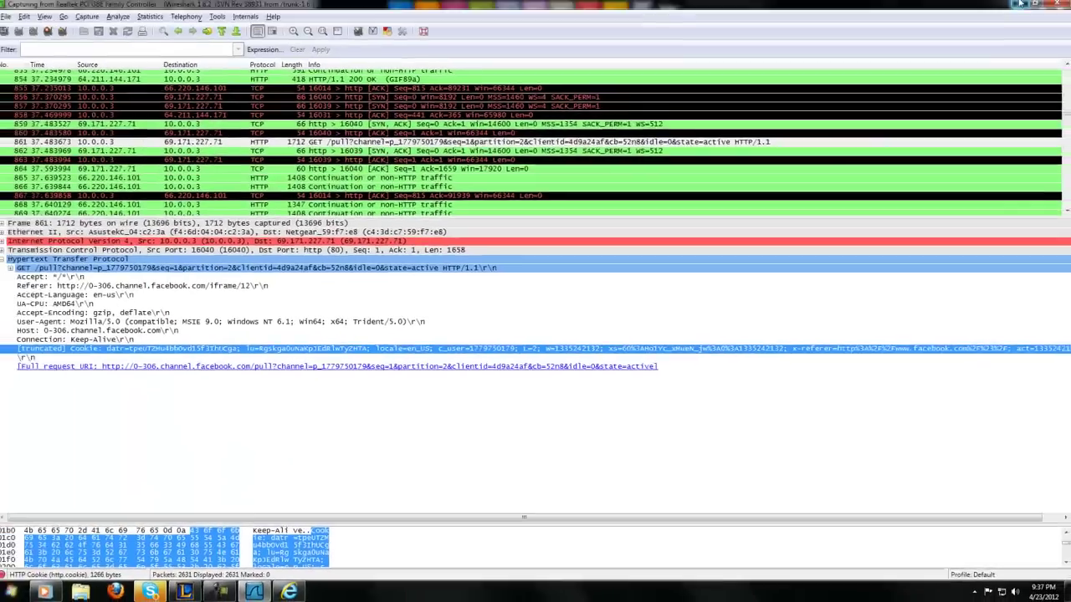
key(super+d)
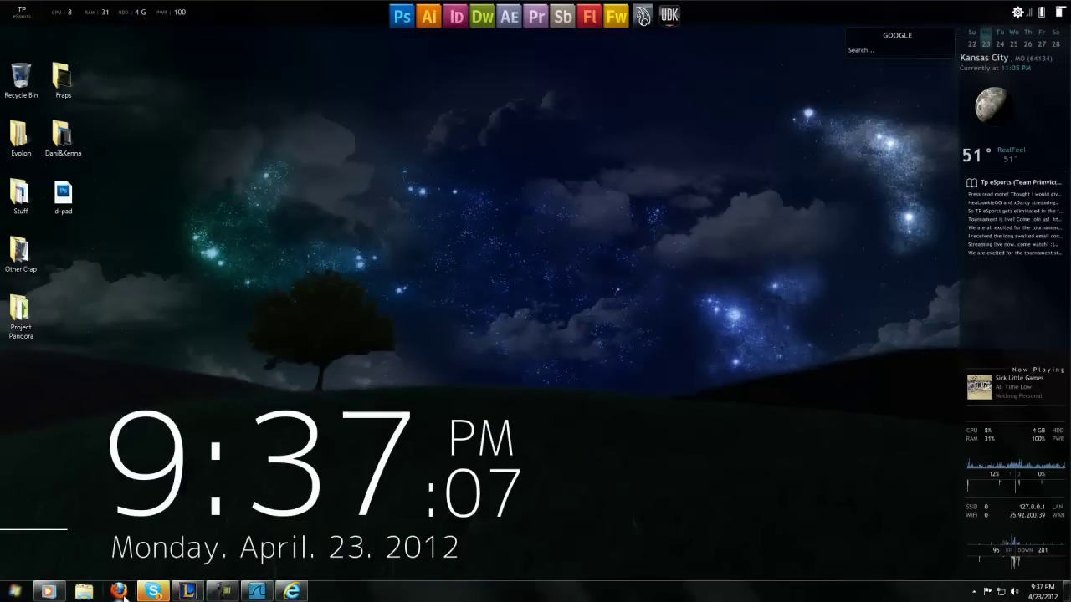
click(118, 592)
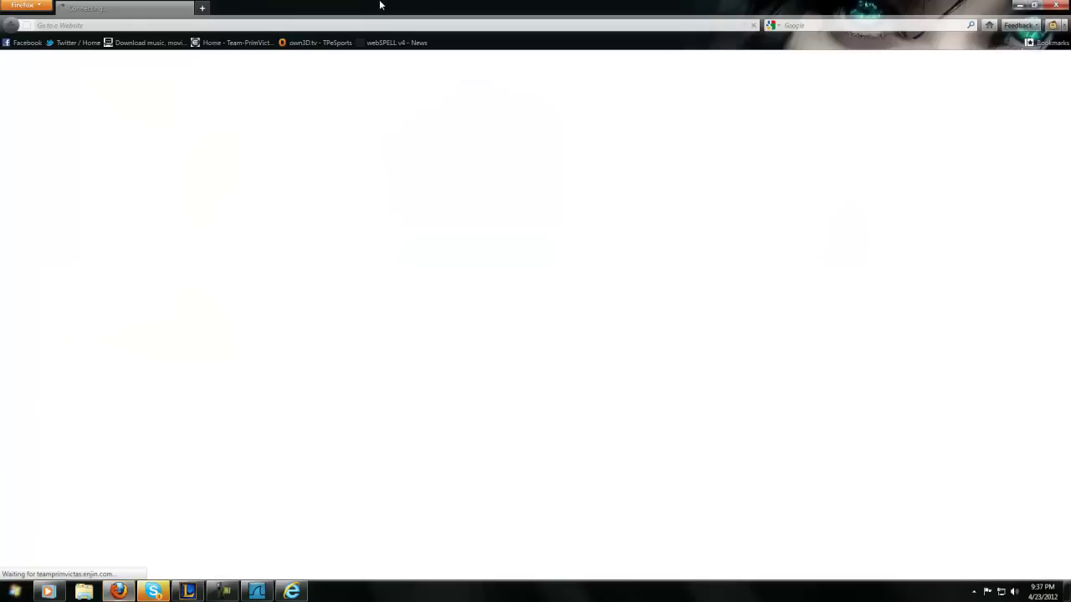
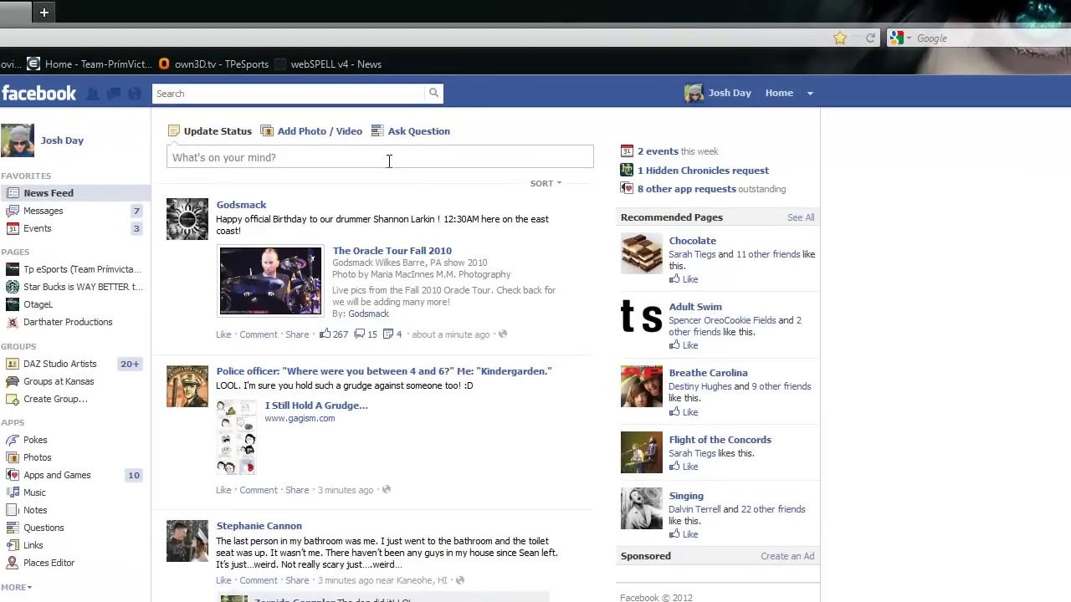
- Post the status update 'Test for video' to the News Feed
click(431, 106)
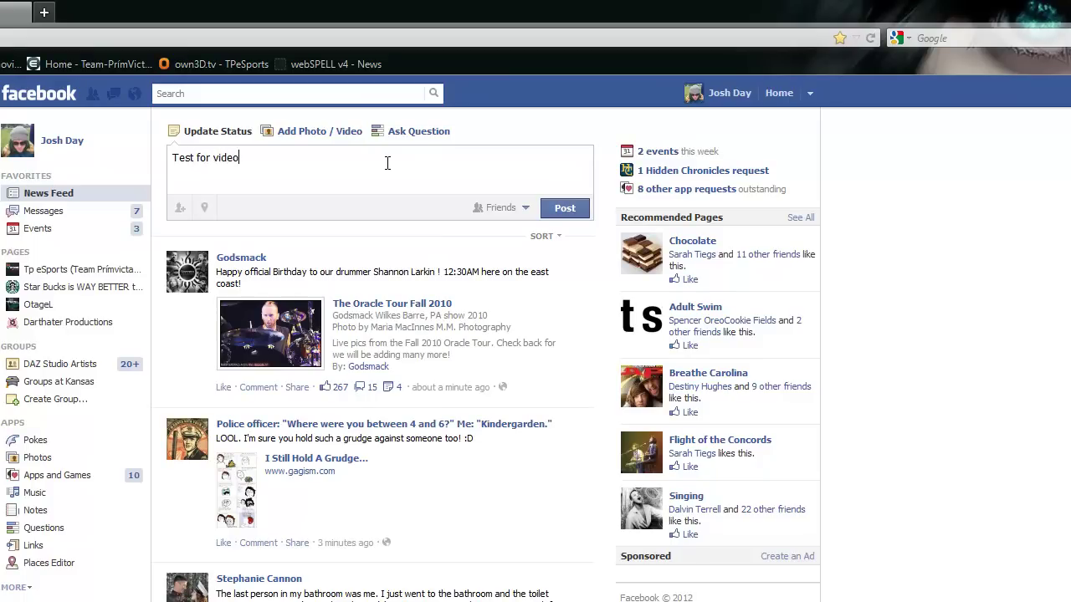
click(557, 209)
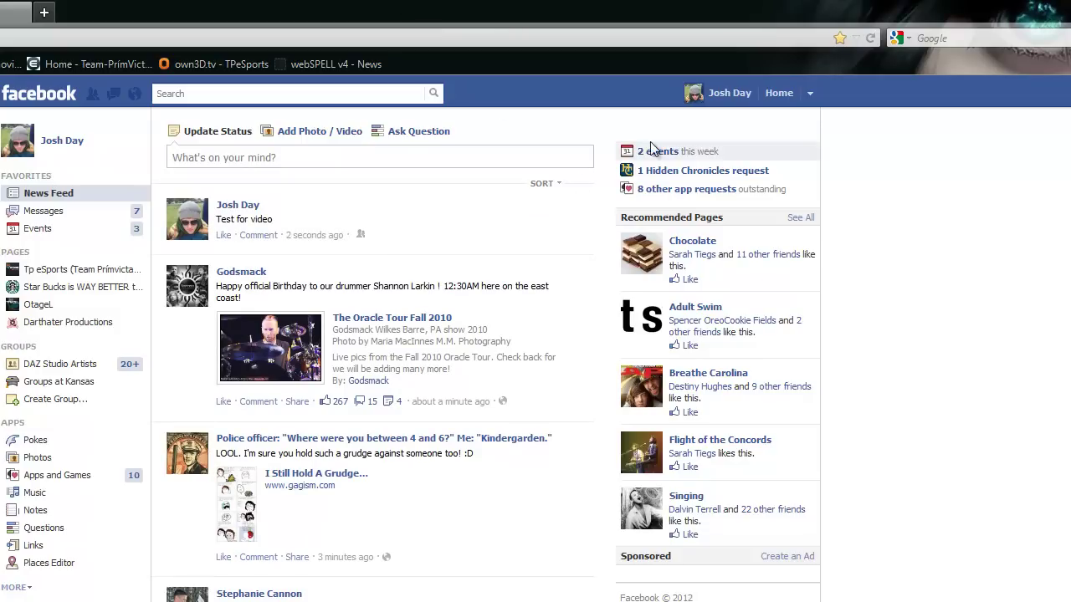
click(810, 94)
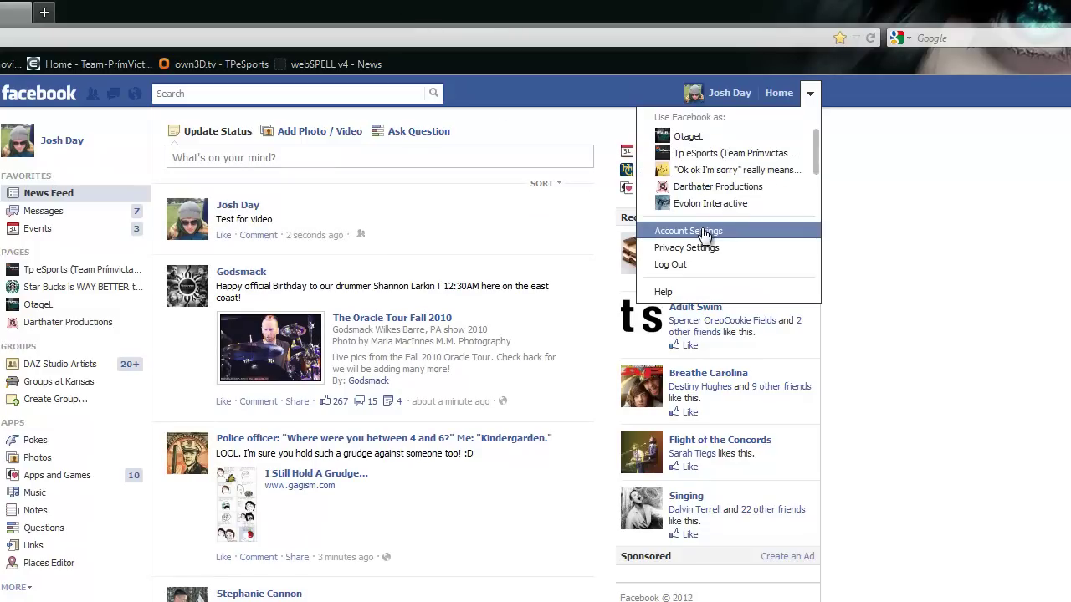
click(703, 233)
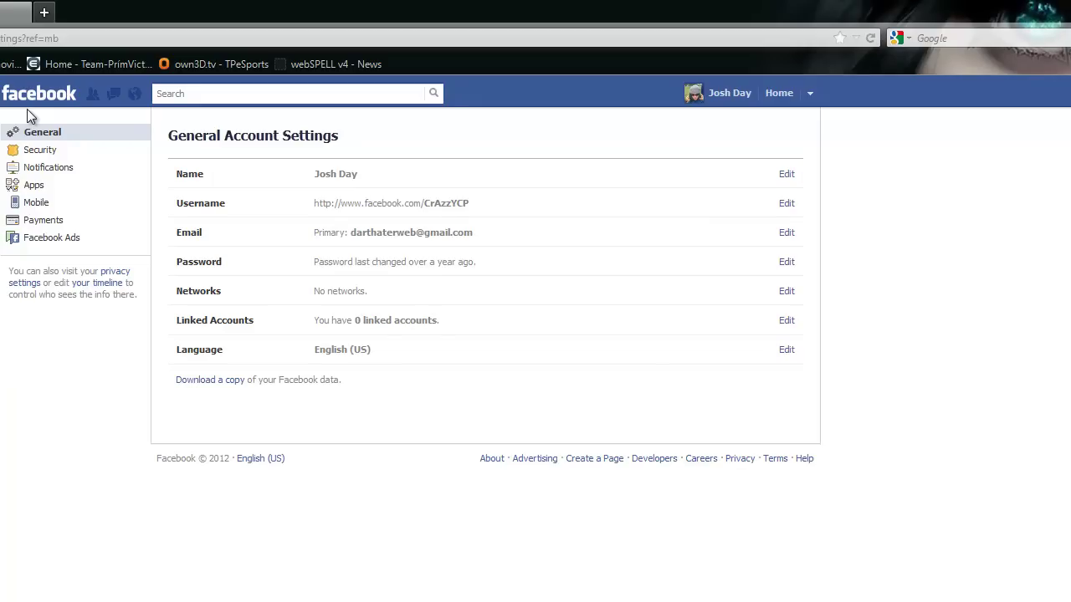
click(27, 87)
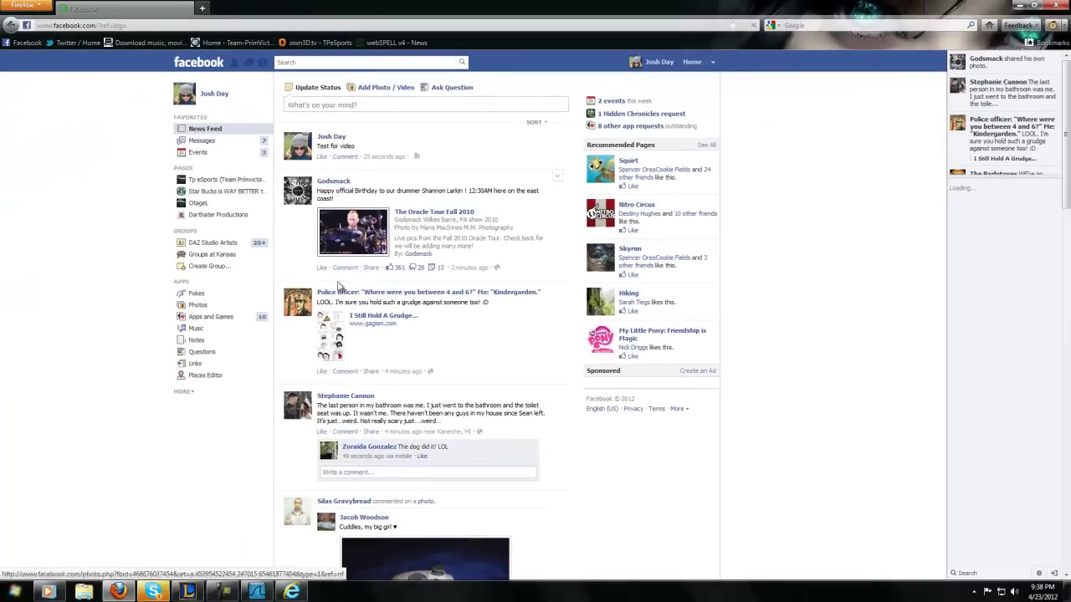
- Scroll down through the Facebook News Feed and back up to the top
scroll(73, 383, down, 2)
scroll(72, 383, down, 6)
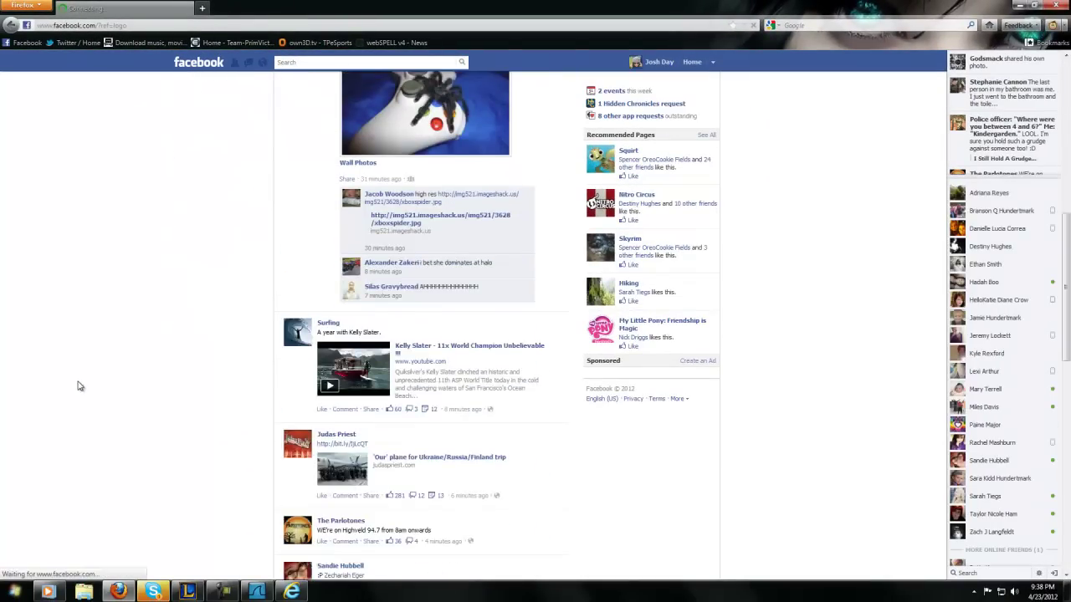
scroll(79, 385, down, 5)
scroll(94, 372, up, 9)
scroll(101, 355, up, 3)
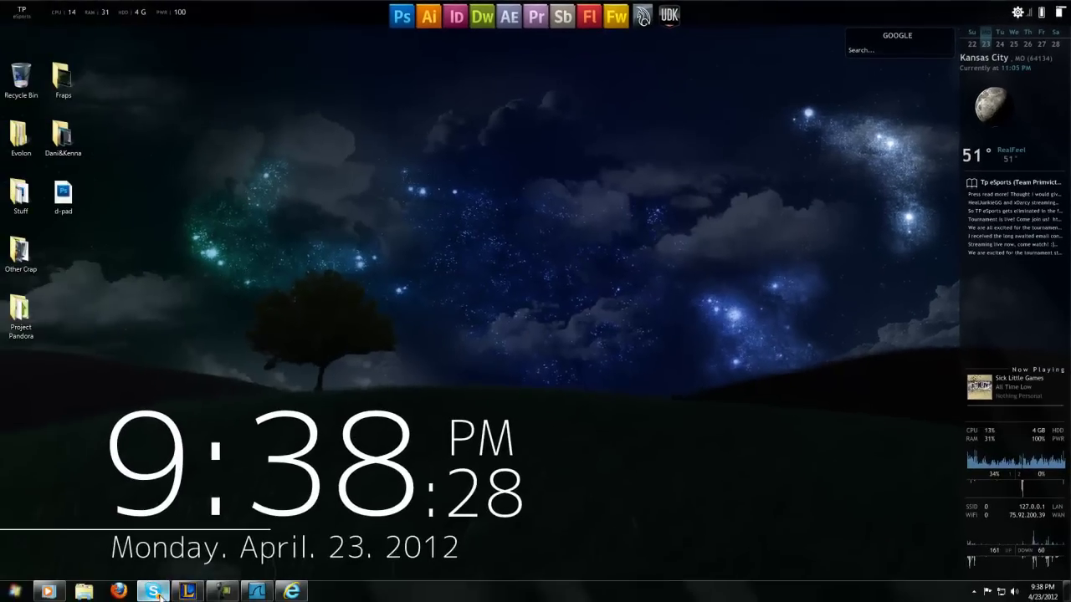
- Bring up the Skype group conversation window, glance through it, and close it
click(154, 591)
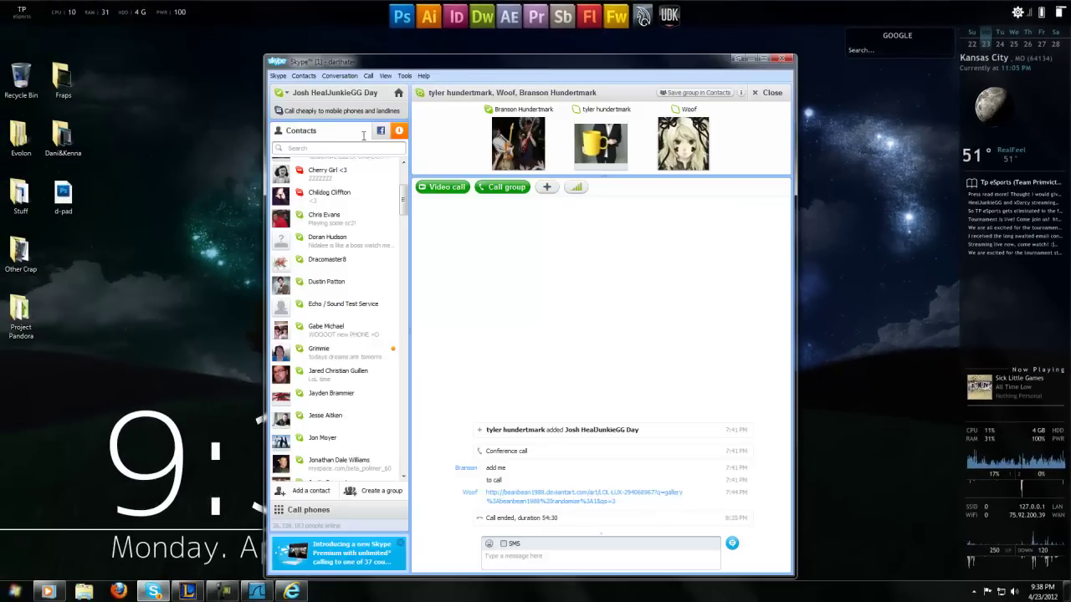
scroll(380, 232, up, 1)
mouse_move(404, 191)
mouse_down()
mouse_move(401, 390)
mouse_move(418, 215)
mouse_move(406, 293)
mouse_move(405, 177)
mouse_up()
click(783, 59)
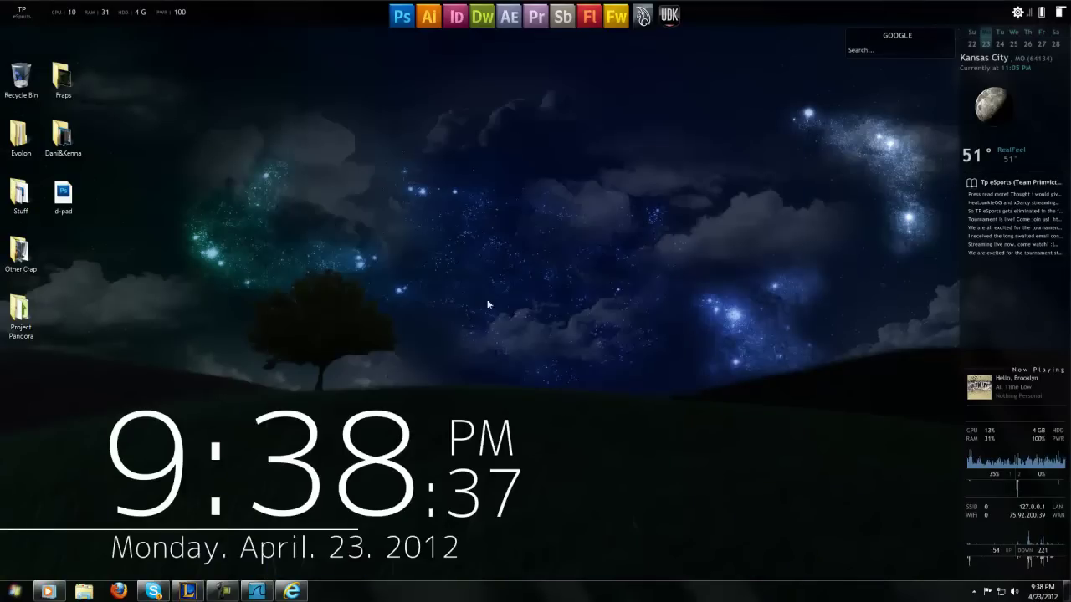
- Log out of Facebook from the account menu in Internet Explorer, then close IE
click(292, 591)
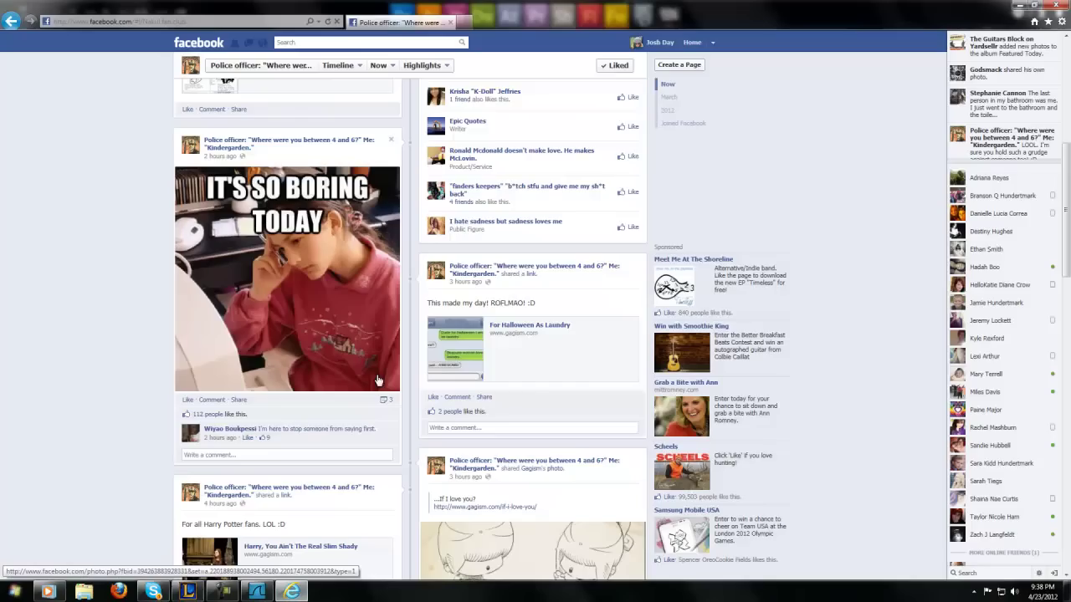
click(711, 42)
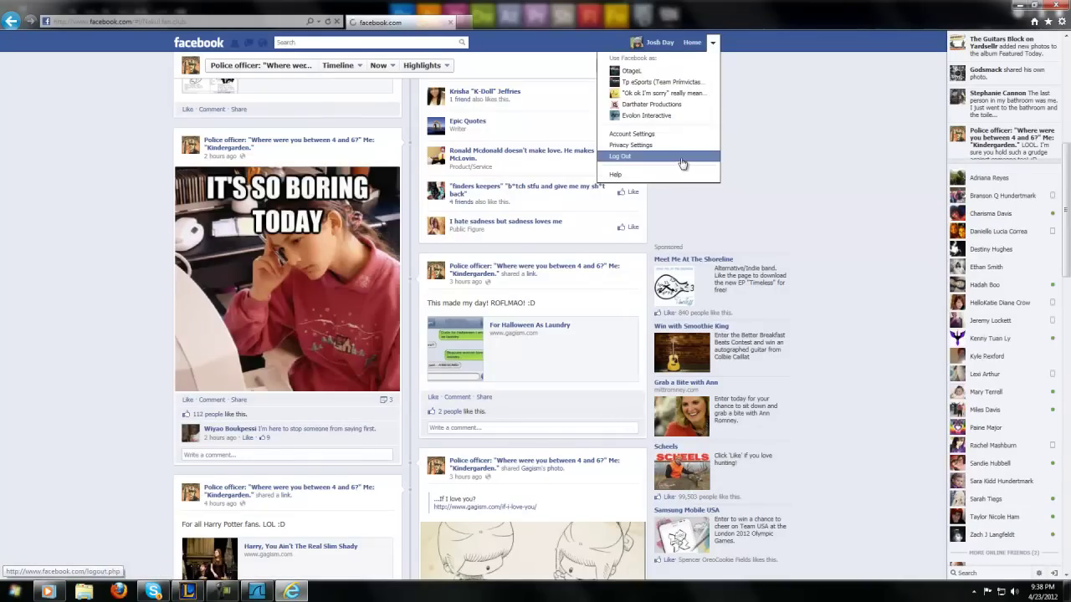
click(688, 159)
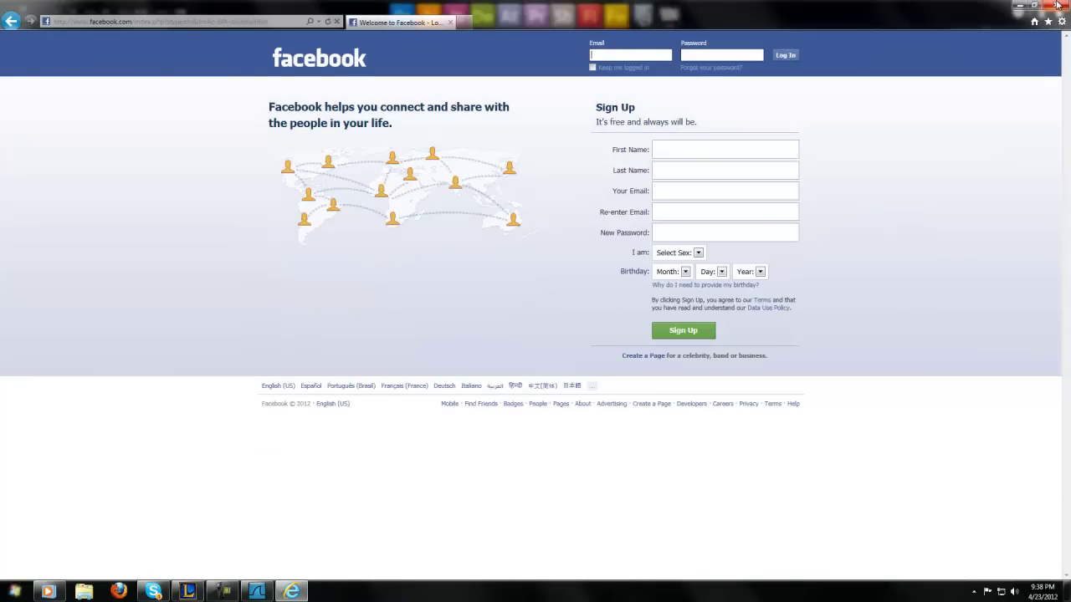
click(1056, 5)
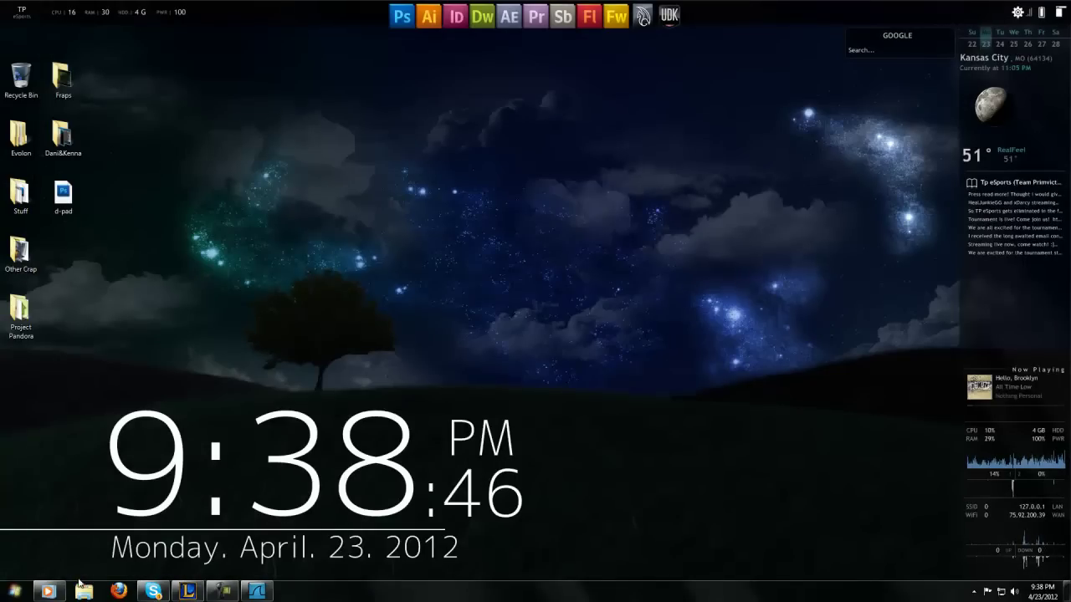
- Load the Facebook bookmark in Firefox, which now shows the logged-out welcome page
click(118, 591)
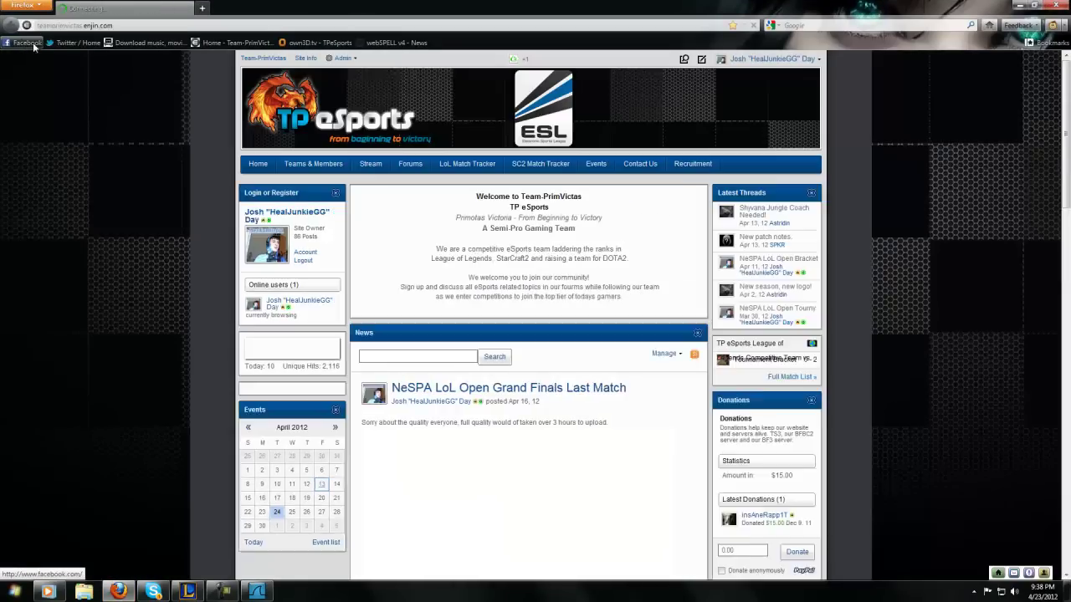
click(31, 46)
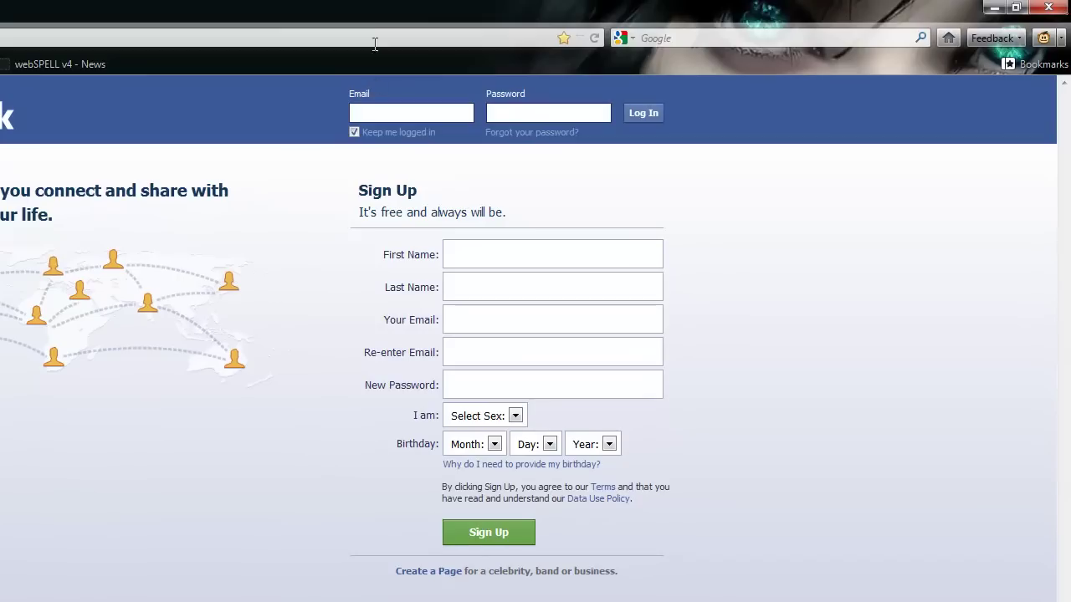
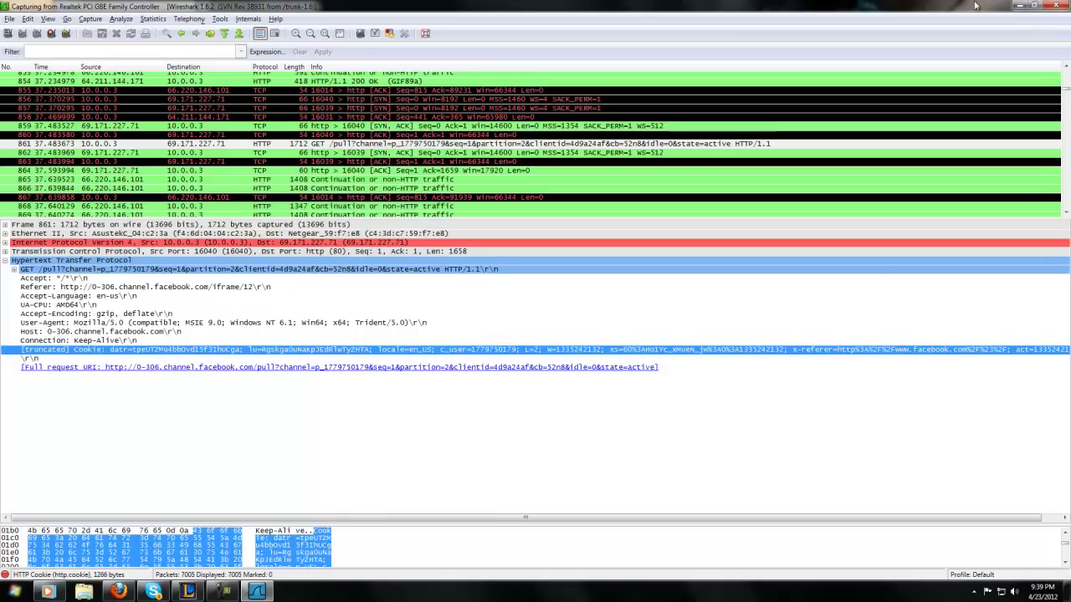
- Close Wireshark and discard the live HTTP capture with Quit without Saving
click(1056, 5)
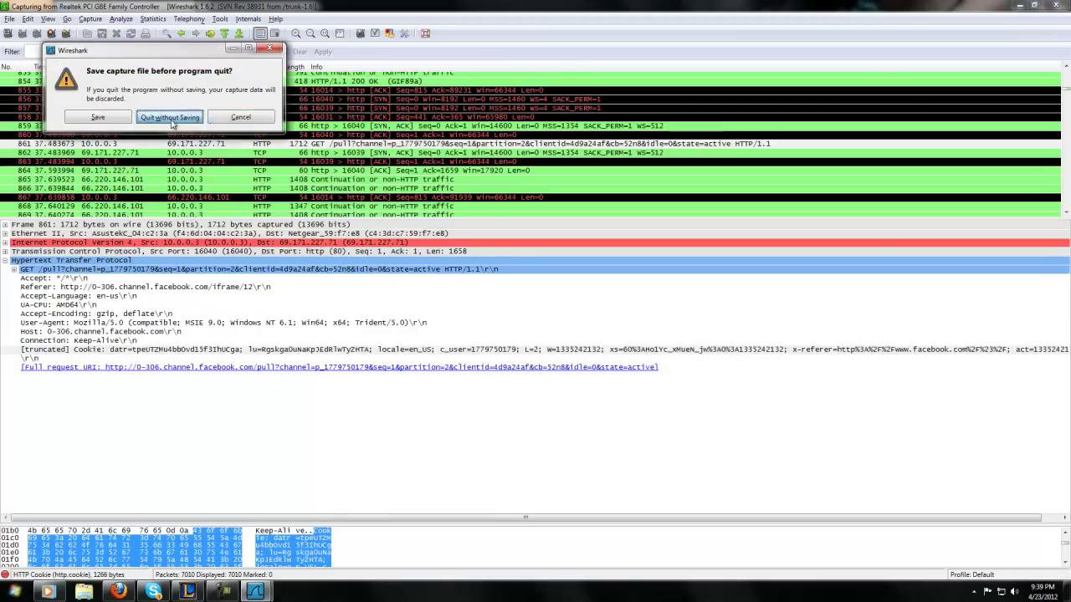
click(171, 120)
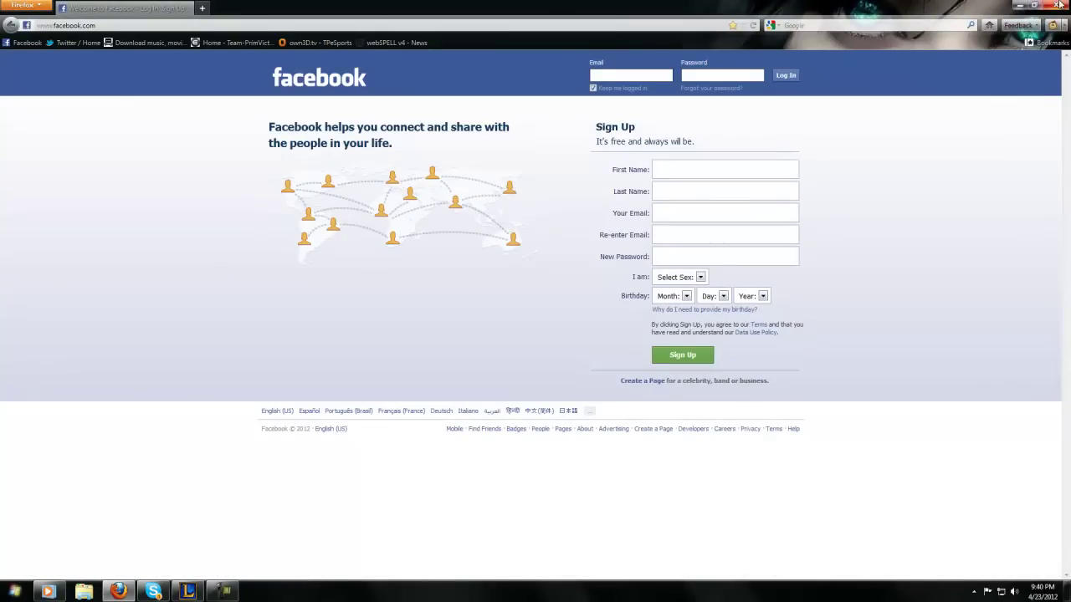